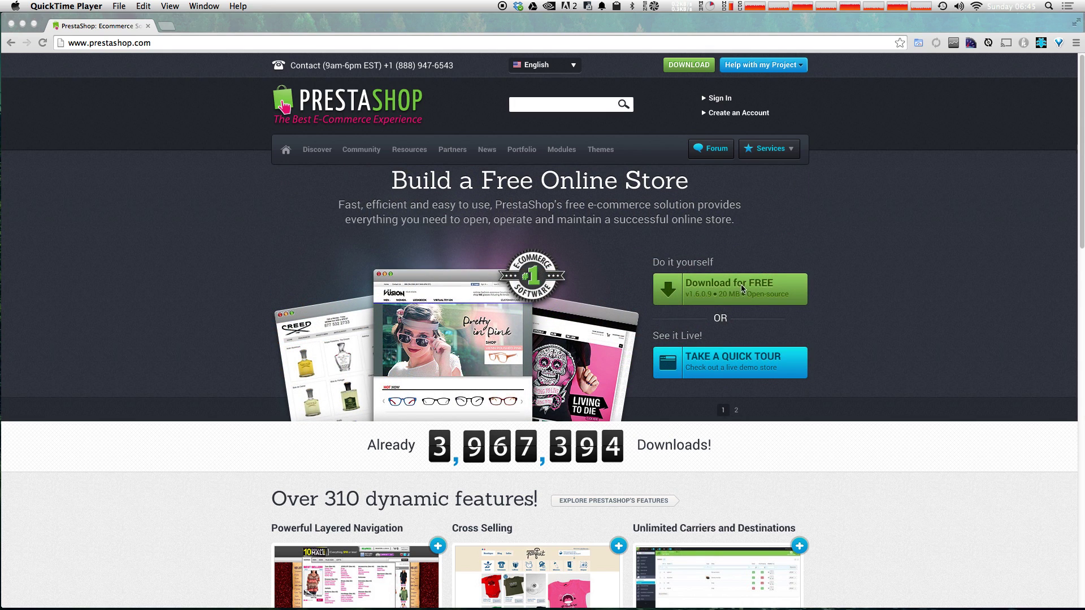
Step: Bring Chrome forward and go to prestashop.com's free download page for version 1.6.0.9
left_click(768, 257)
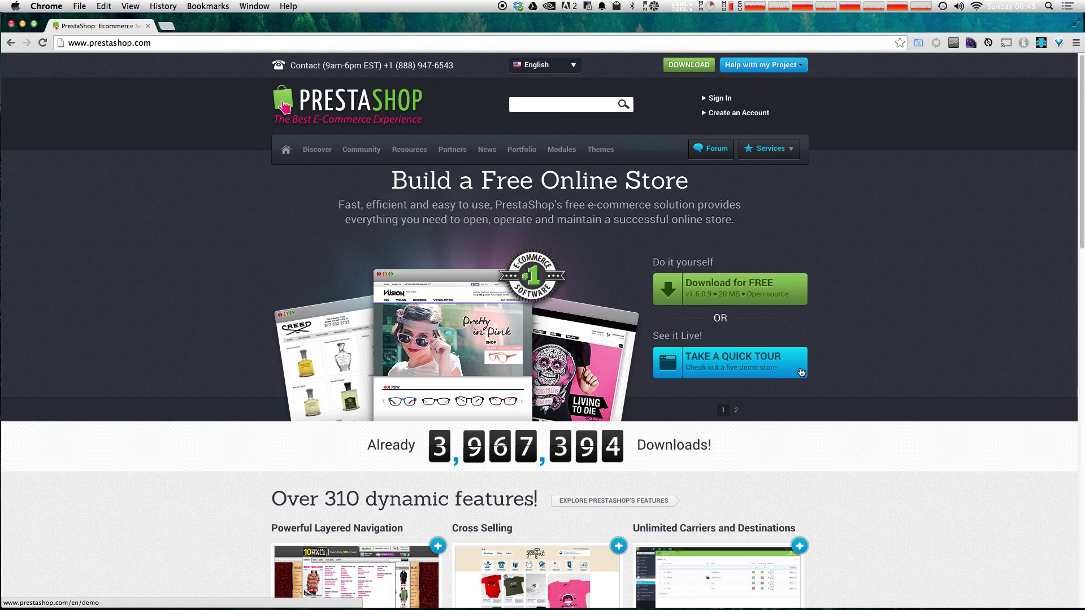
left_click(749, 290)
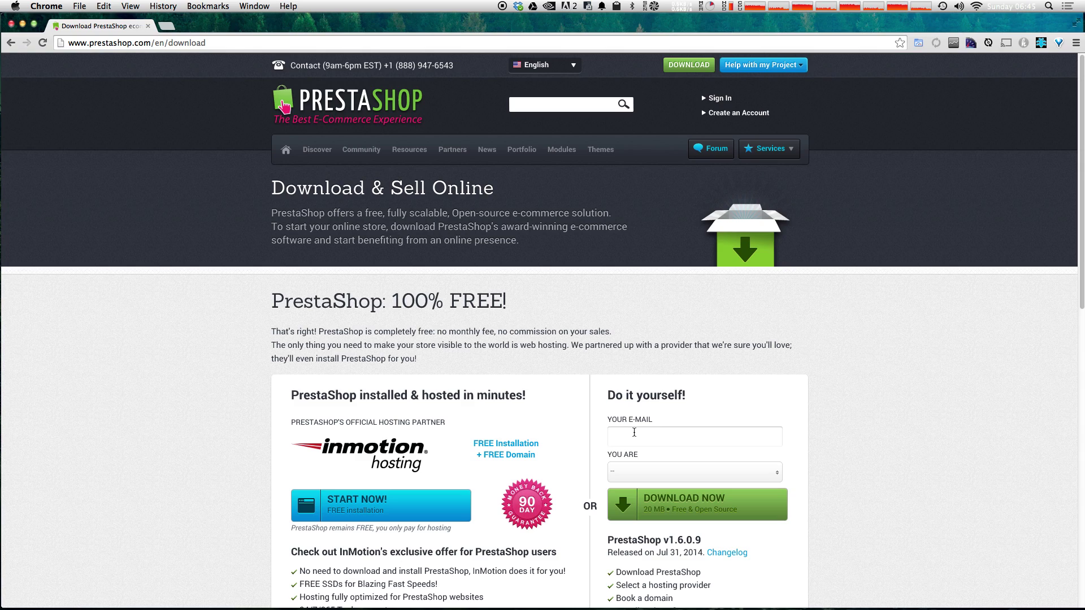
Step: Fill in the e-mail address, set 'You are' to Other, and download the PrestaShop 1.6.0.9 zip
left_click(634, 432)
scroll(644, 424, "down", 4)
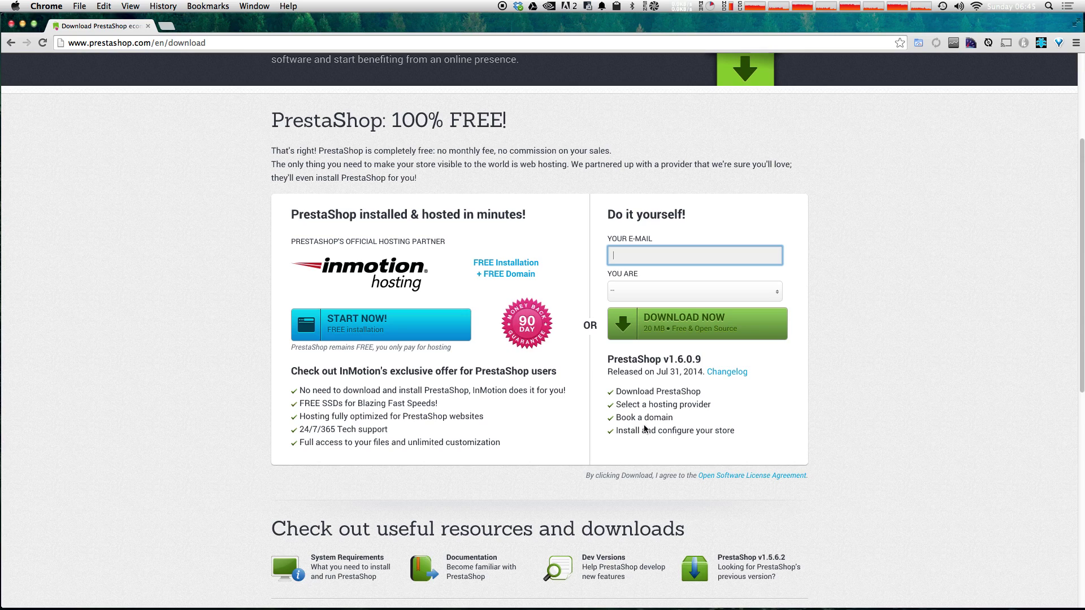
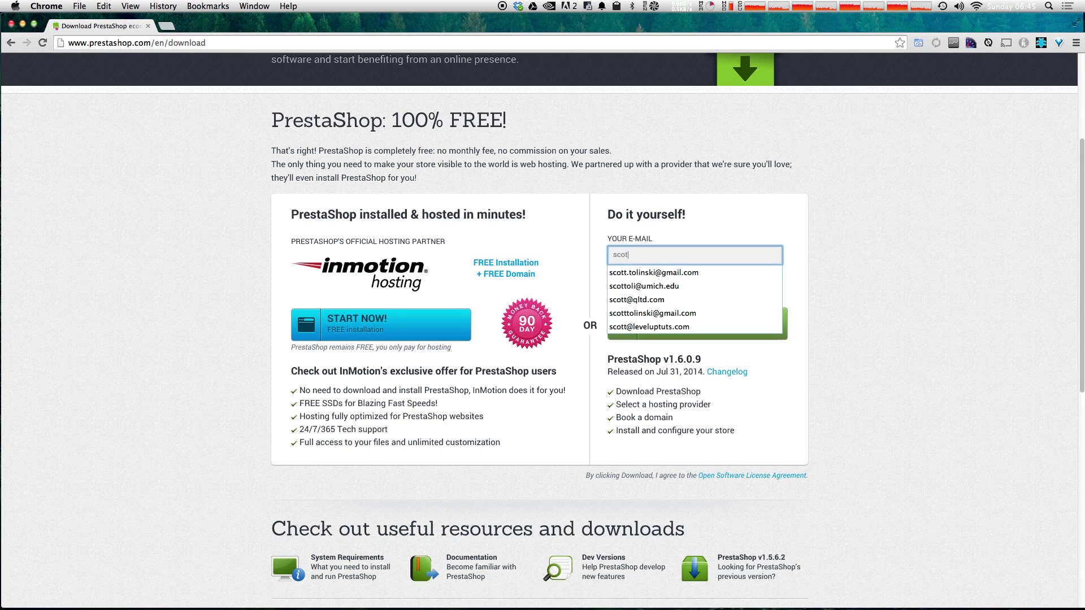
key("Down")
key("Down")
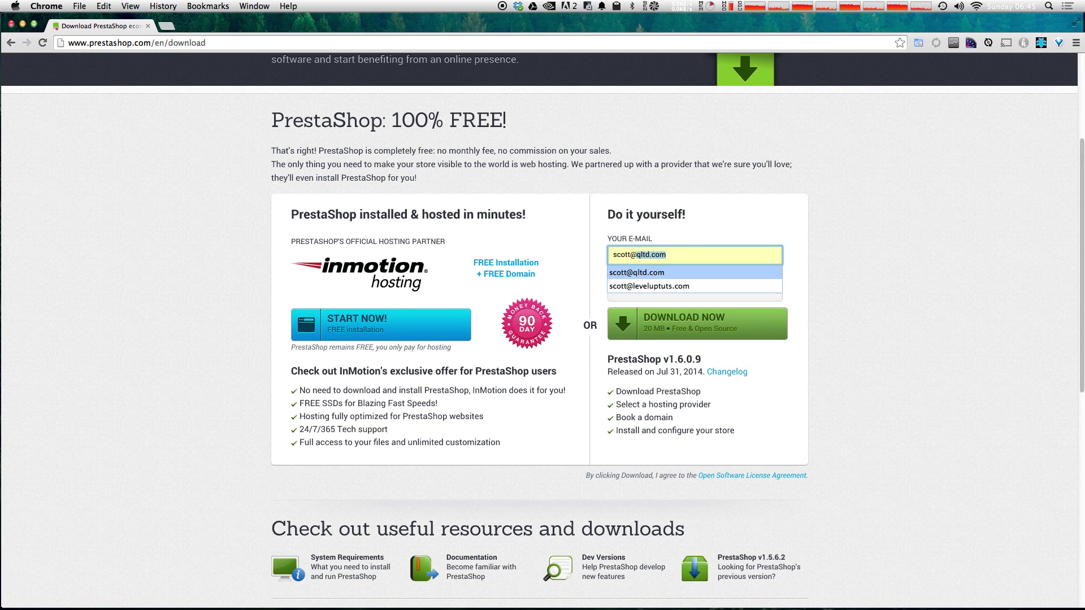
key("Return")
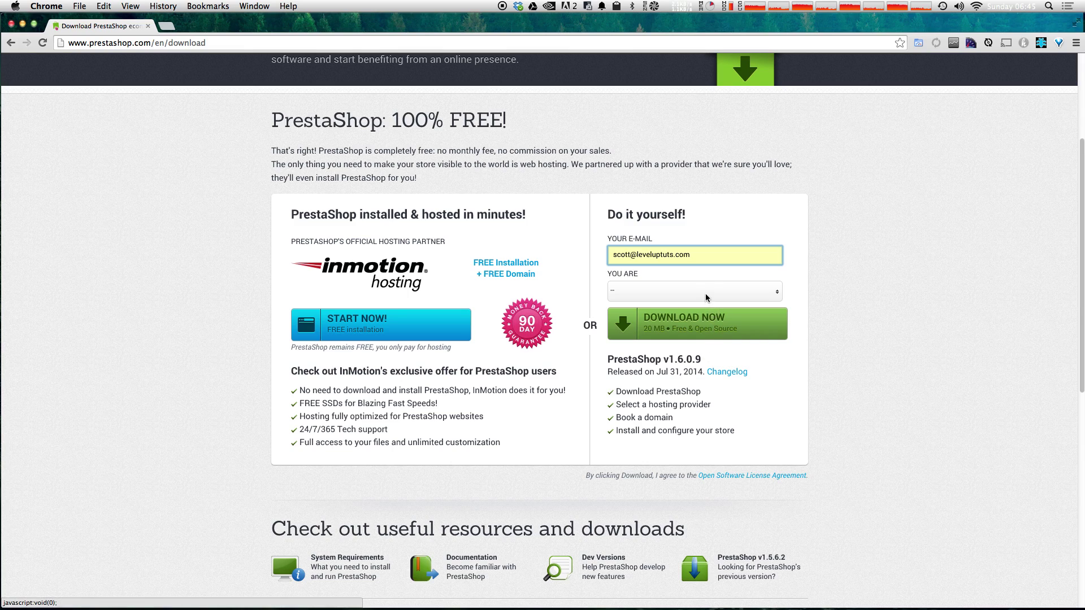
left_click(706, 297)
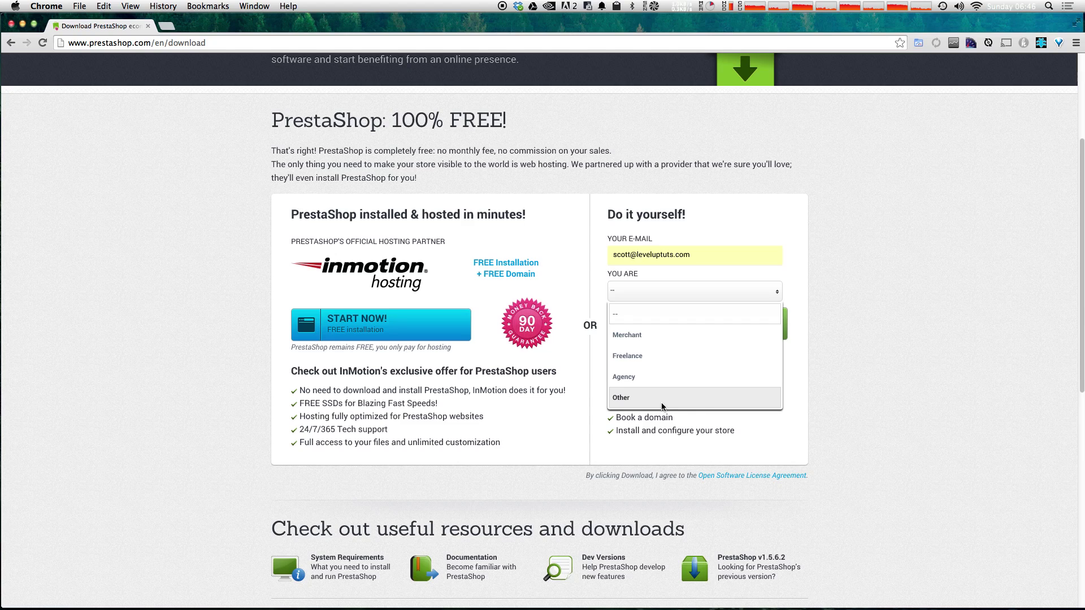
left_click(661, 402)
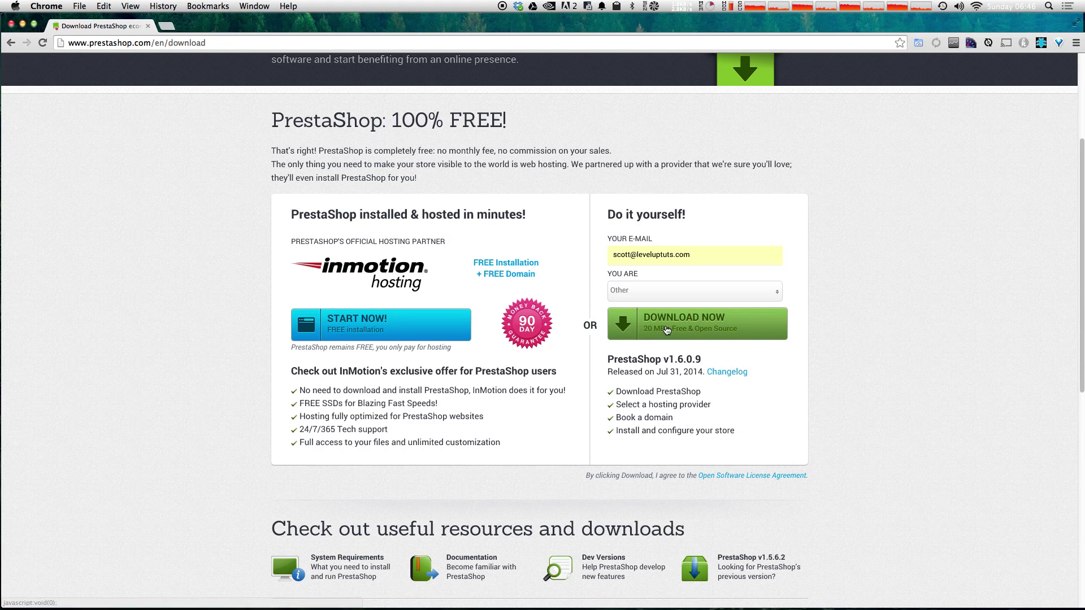
left_click(666, 330)
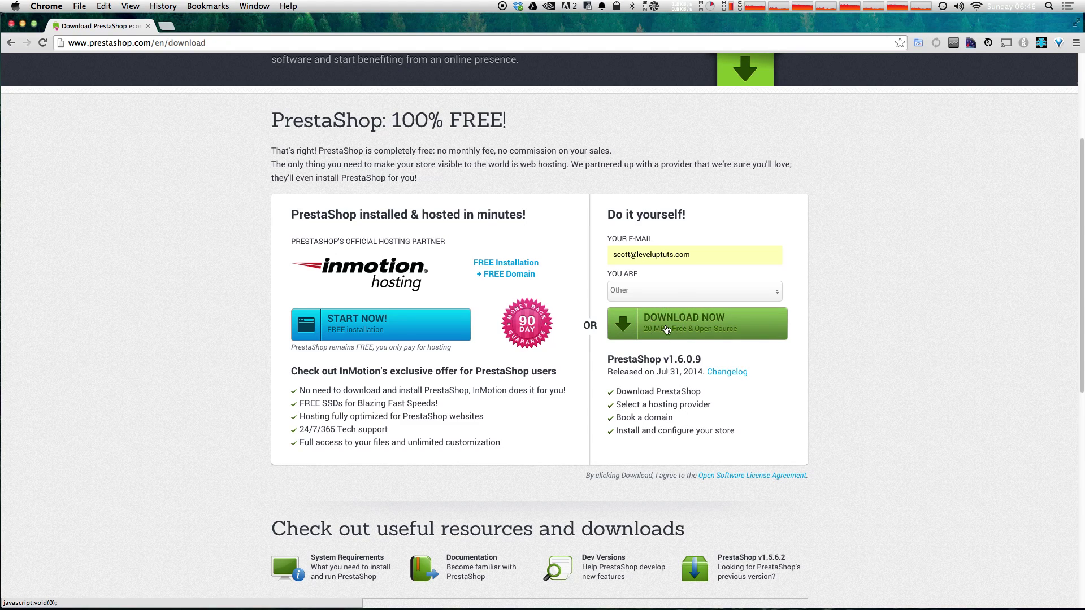
scroll(545, 417, "down", 3)
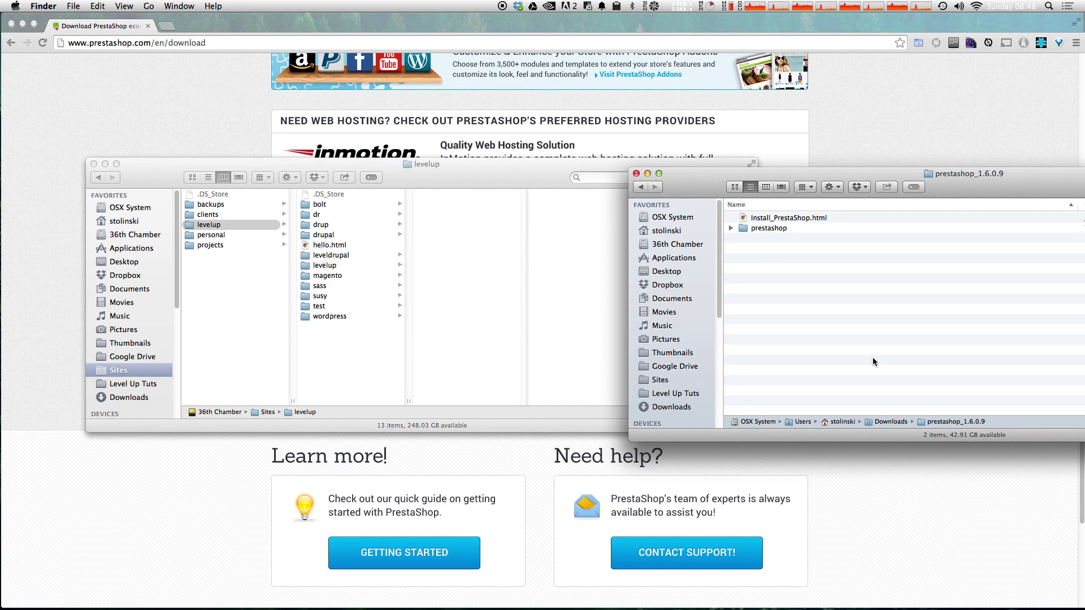
Step: Inspect the extracted prestashop folder's contents, then copy the folder into Sites/levelup
left_click_drag(956, 192, 800, 187)
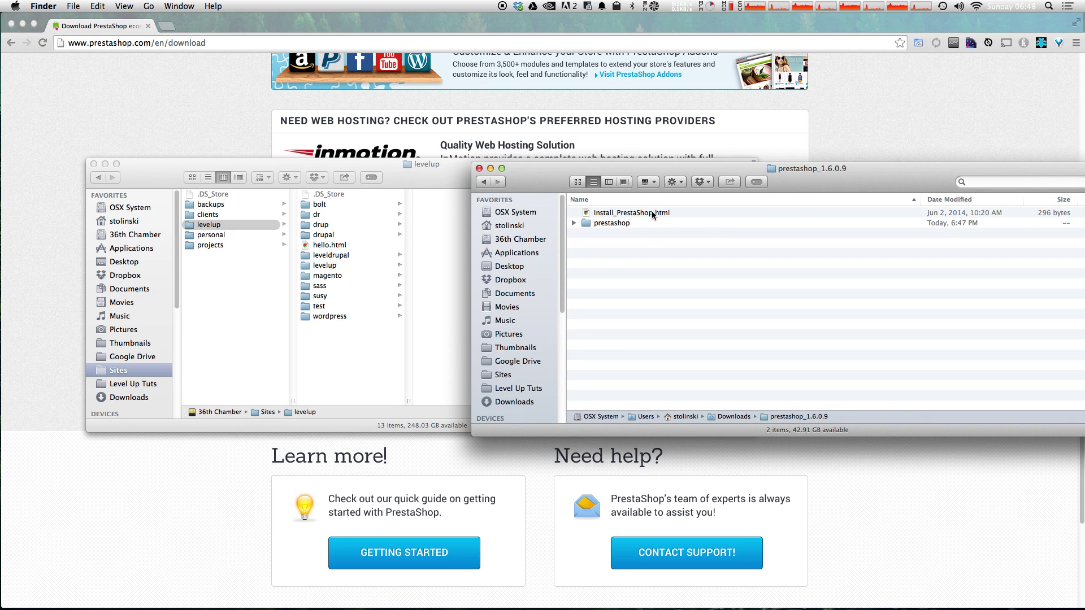
left_click(619, 223)
left_click(574, 223)
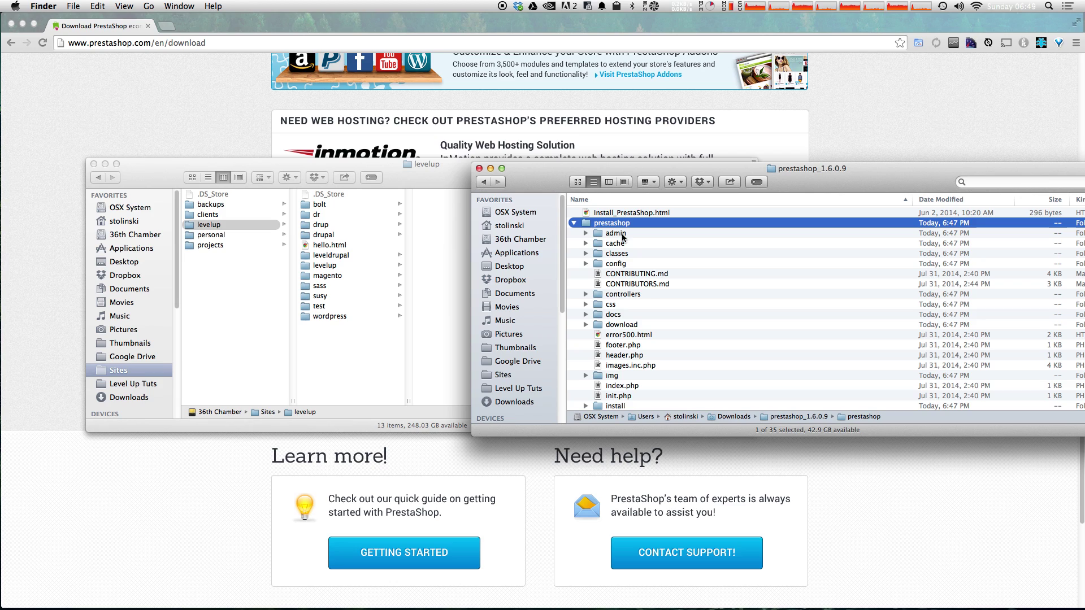
scroll(623, 237, "down", 2)
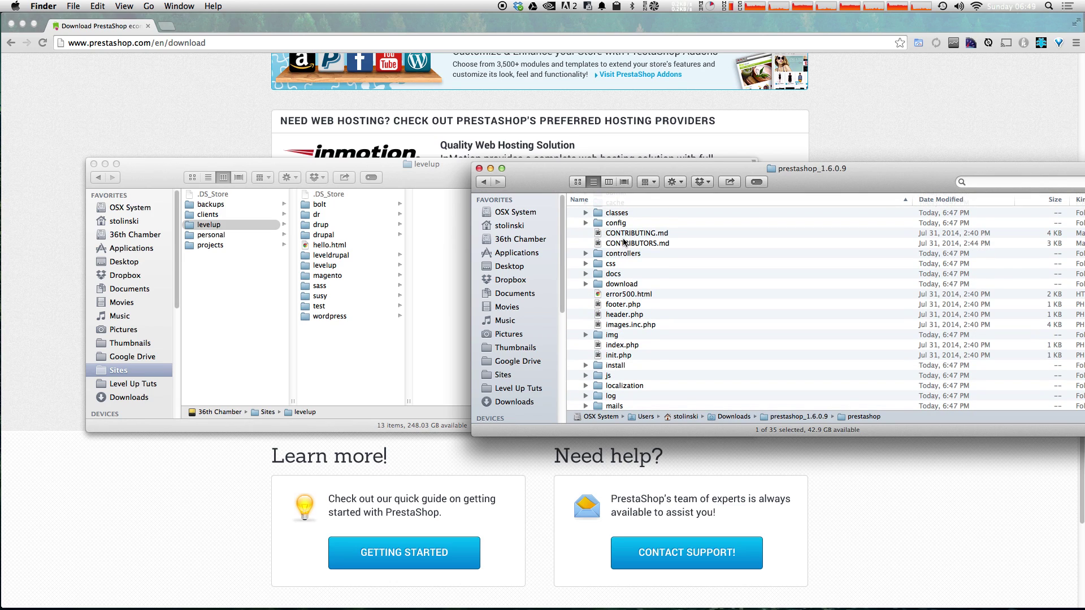
scroll(623, 242, "down", 4)
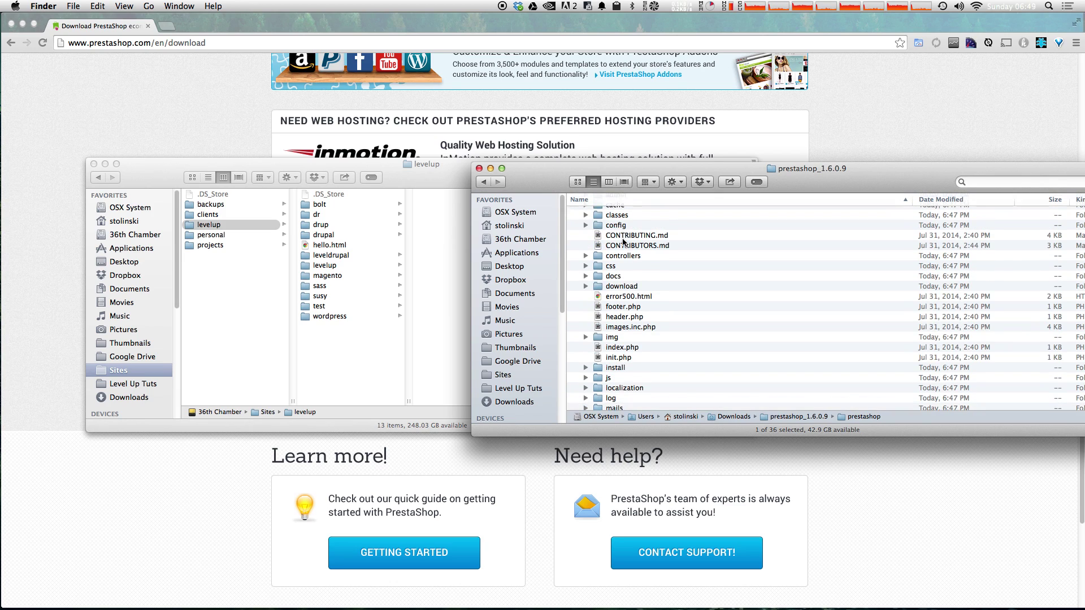
scroll(623, 242, "up", 6)
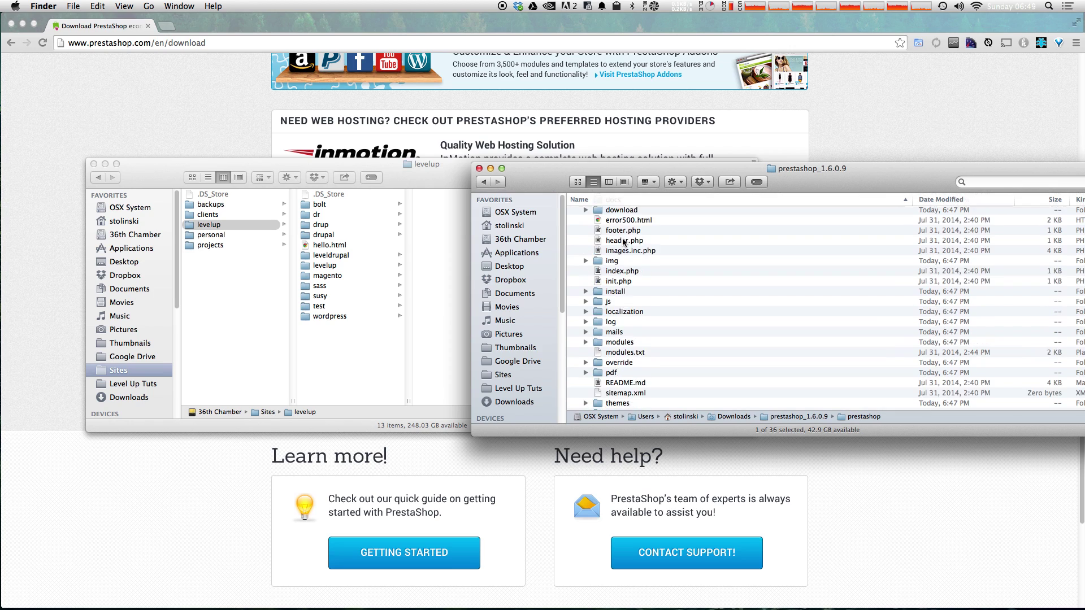
left_click(574, 232)
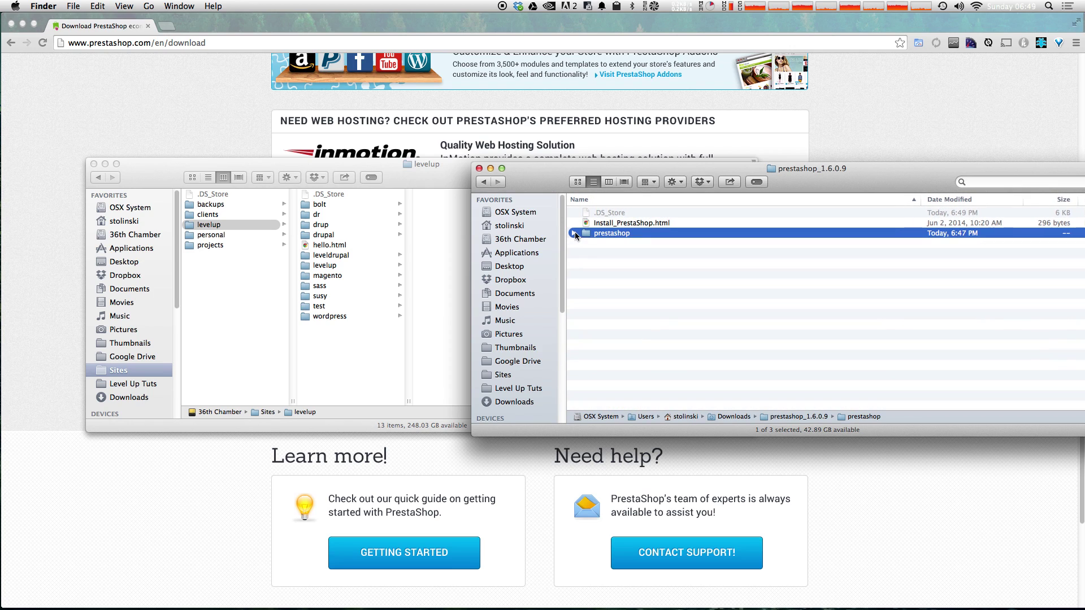
left_click_drag(584, 233, 367, 372)
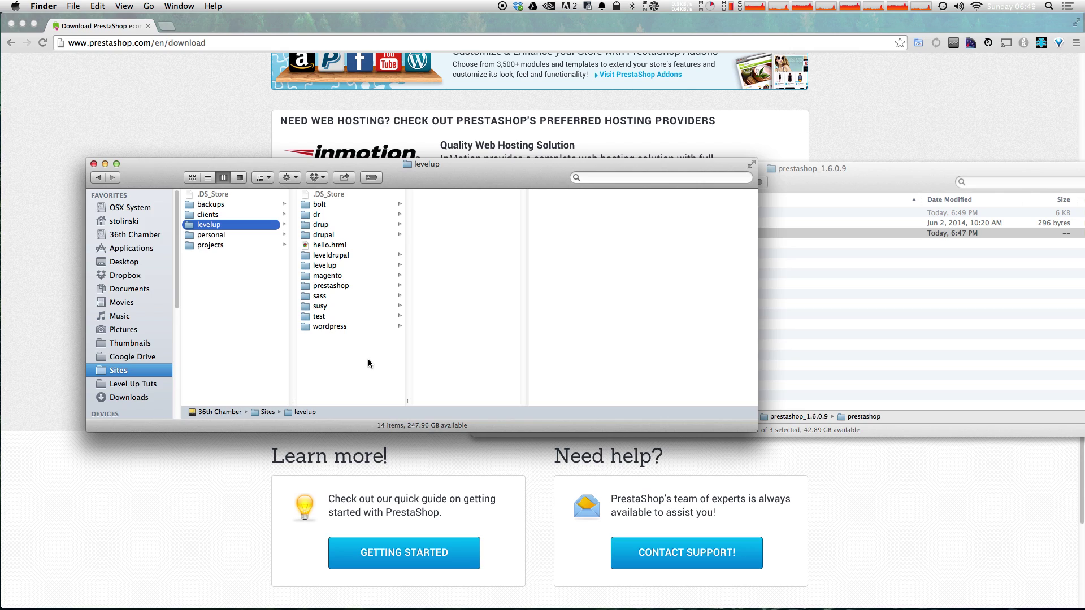
key("super+Tab")
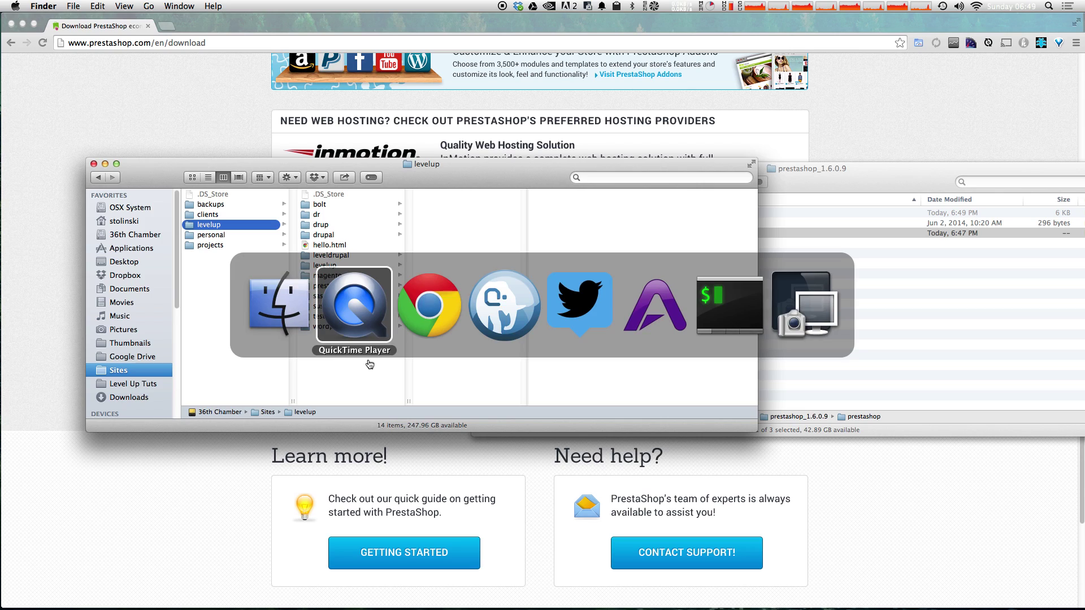
Step: Add a new MAMP PRO host named prestashop
left_click(523, 290)
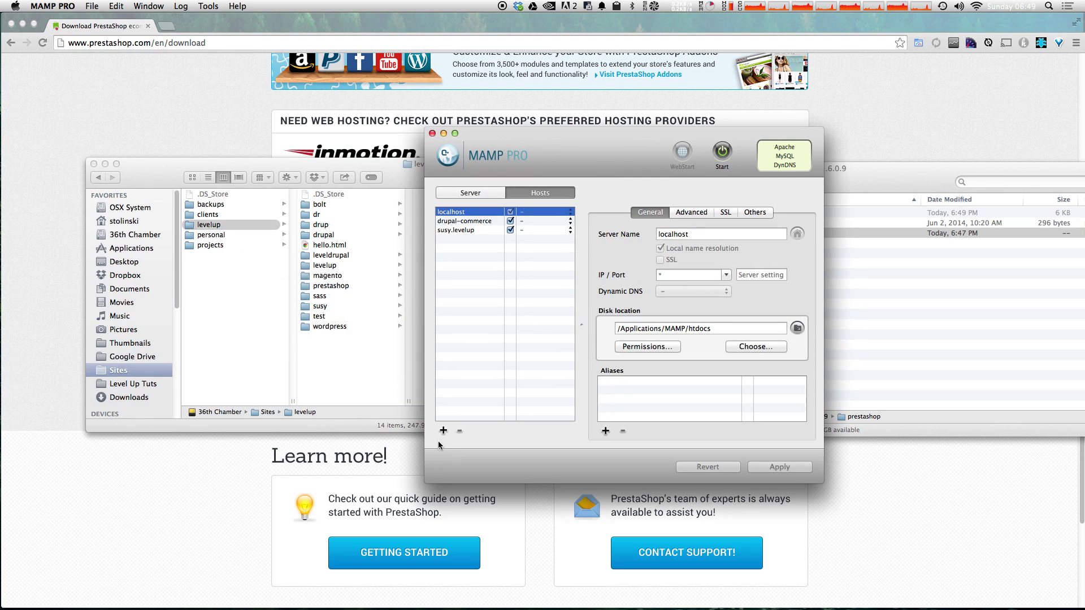
left_click(444, 431)
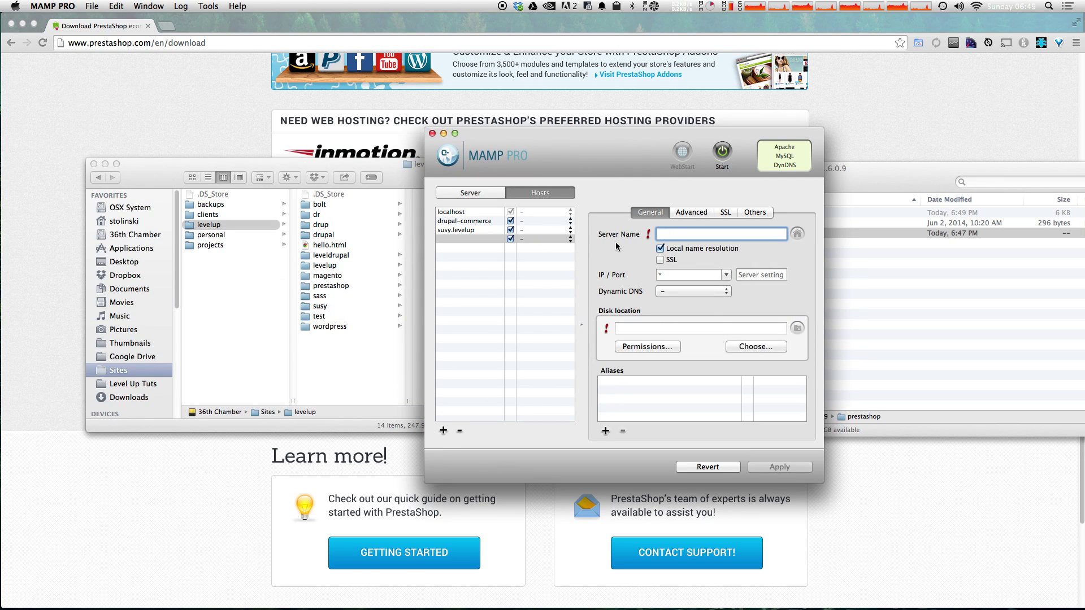
type("pre")
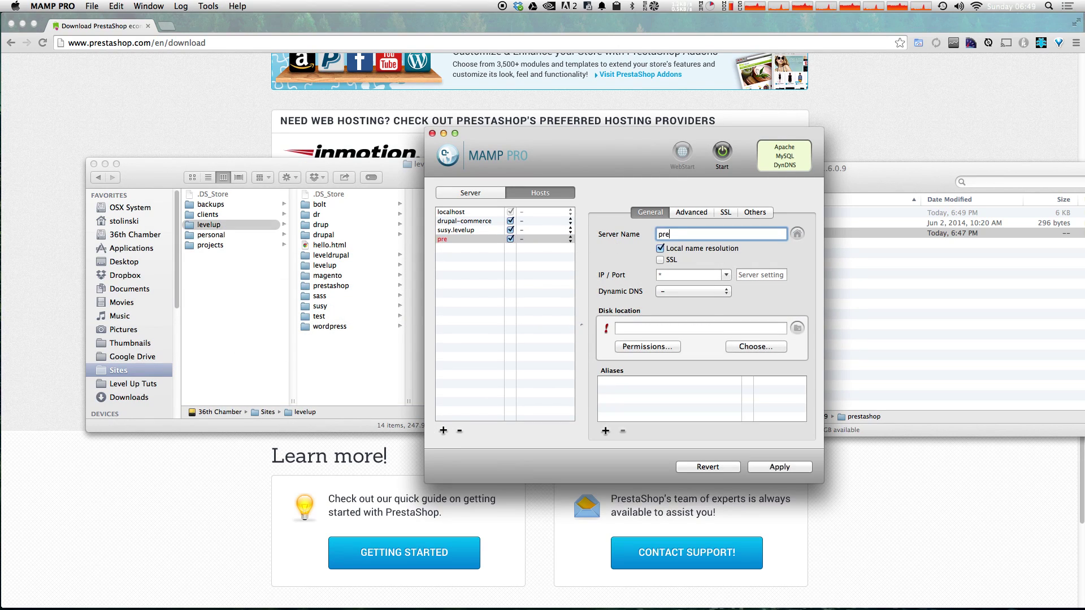
type("stashop")
Step: Point the host's disk location to Sites/levelup/prestashop and apply the settings
left_click(758, 348)
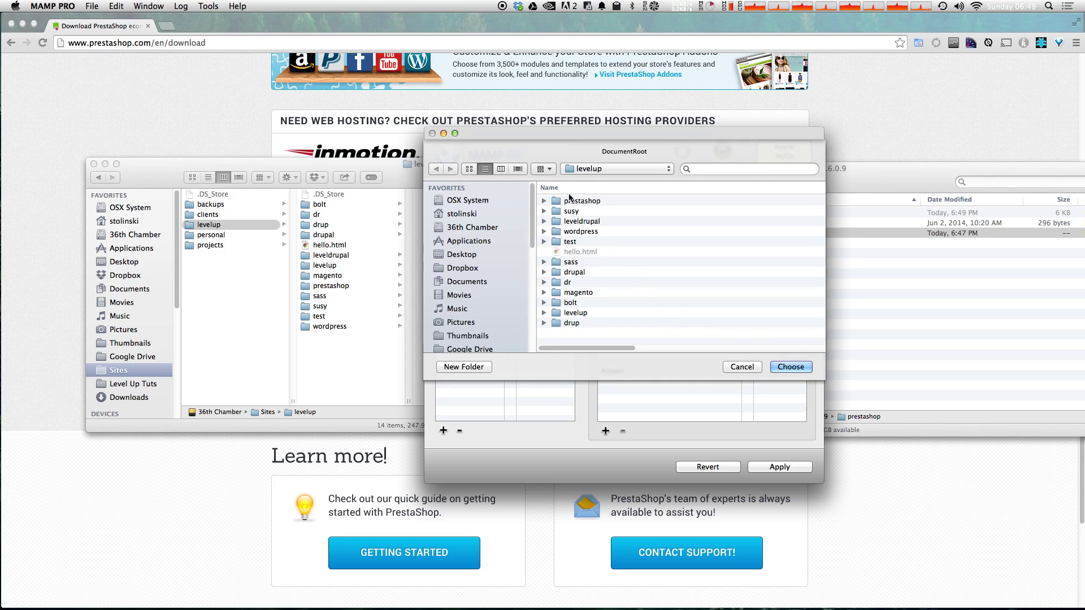
double_click(576, 202)
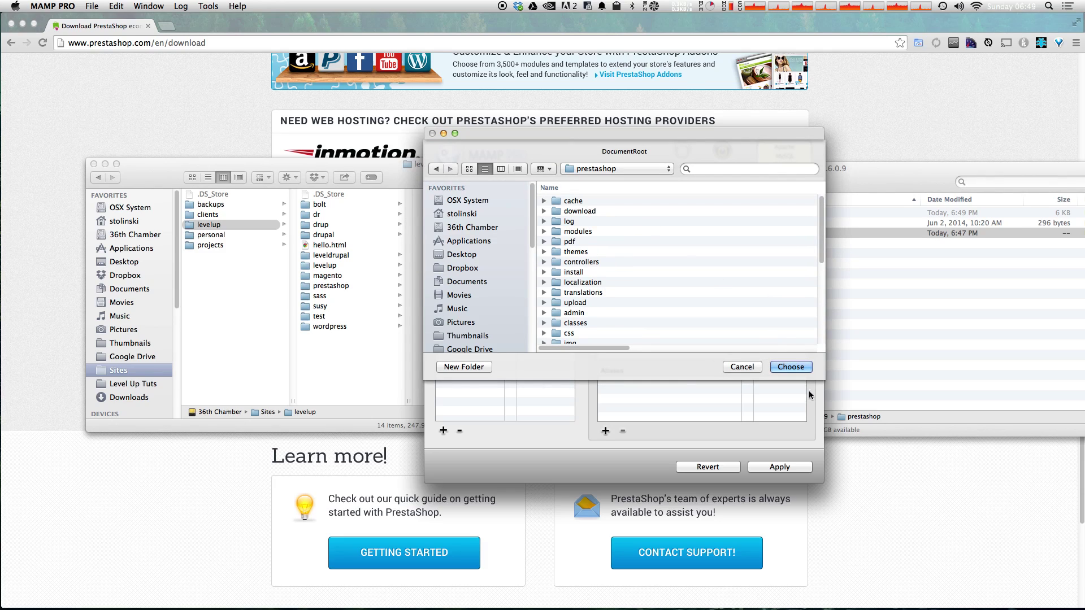
left_click(797, 364)
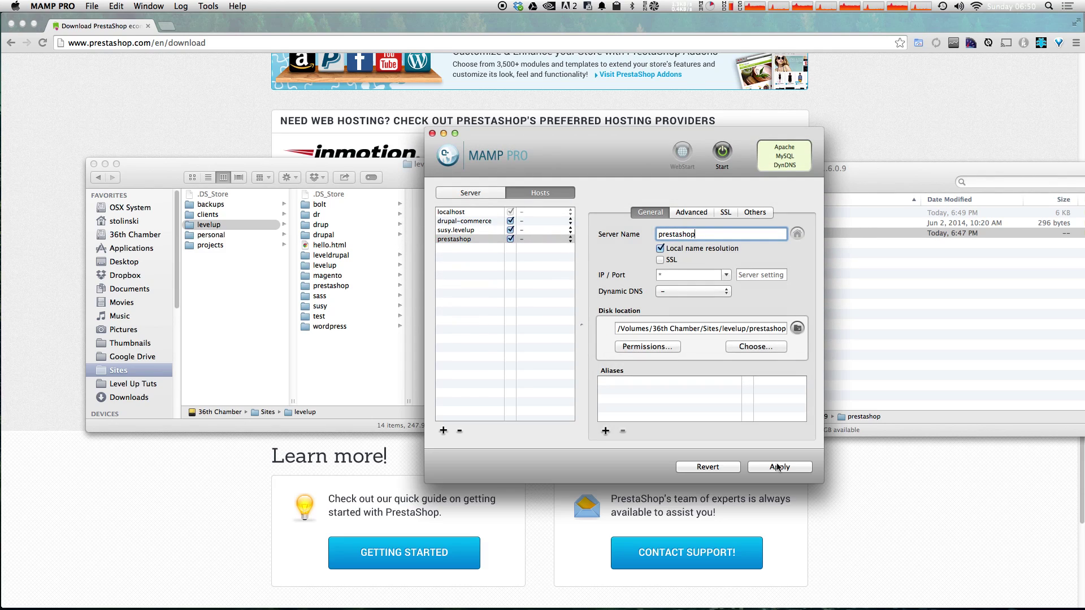
left_click(778, 467)
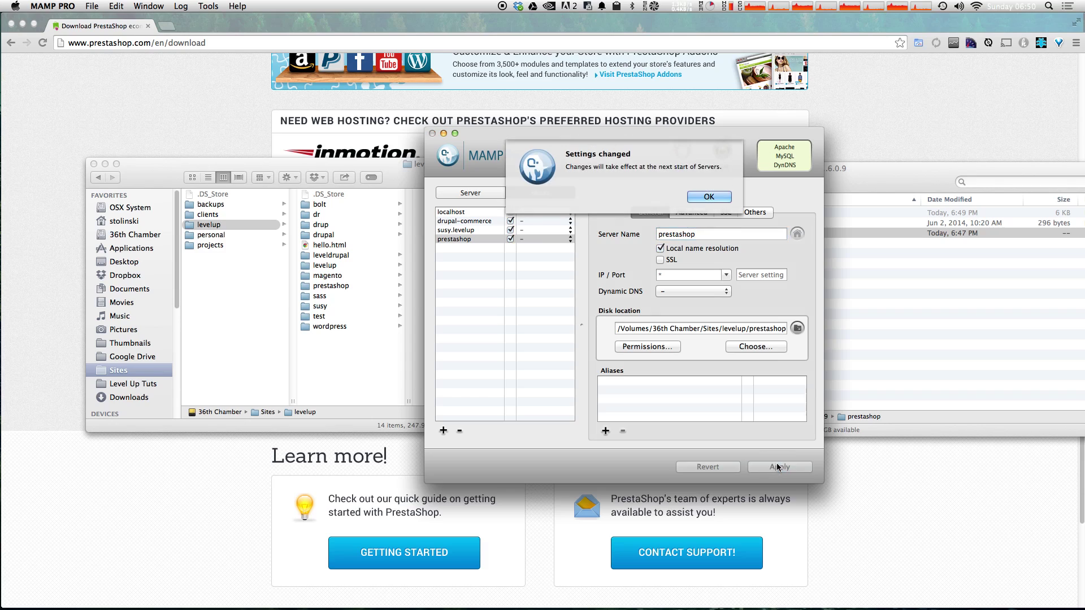
left_click(700, 195)
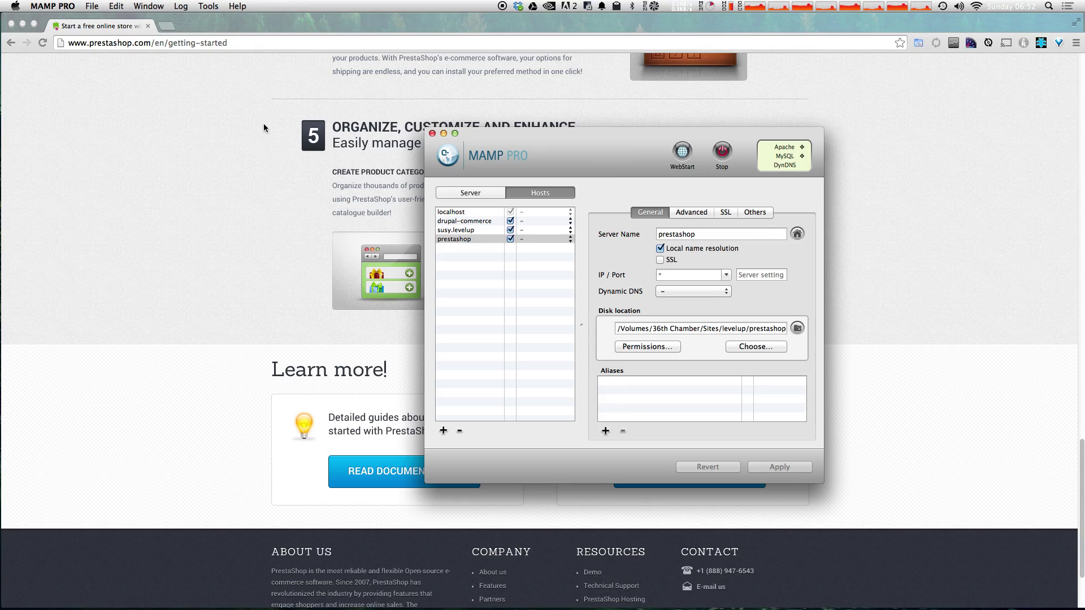
left_click(263, 124)
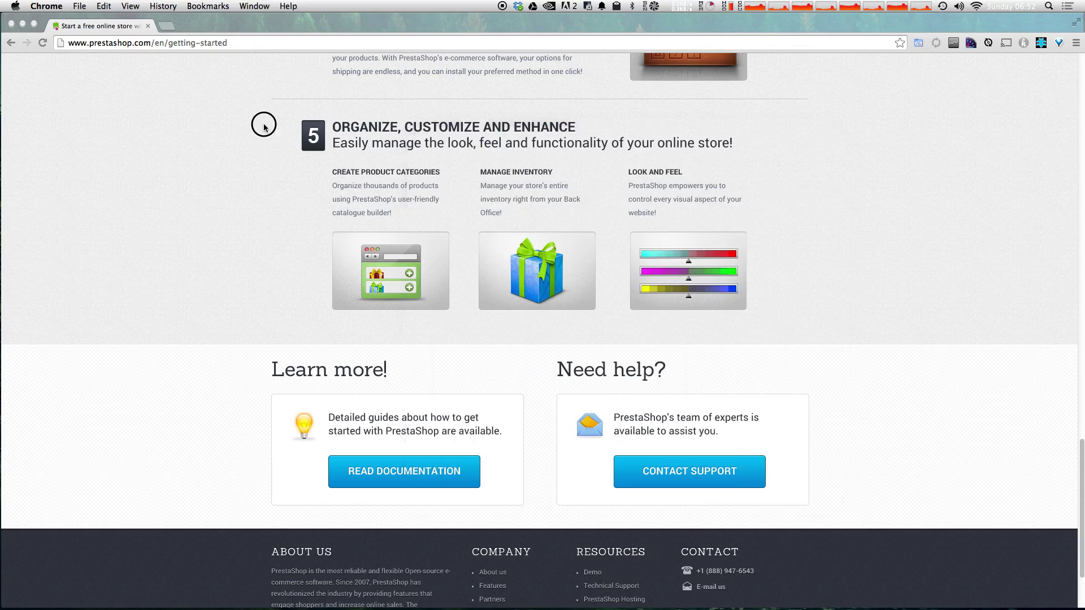
key("super+t")
type("http://prestashop:8888/")
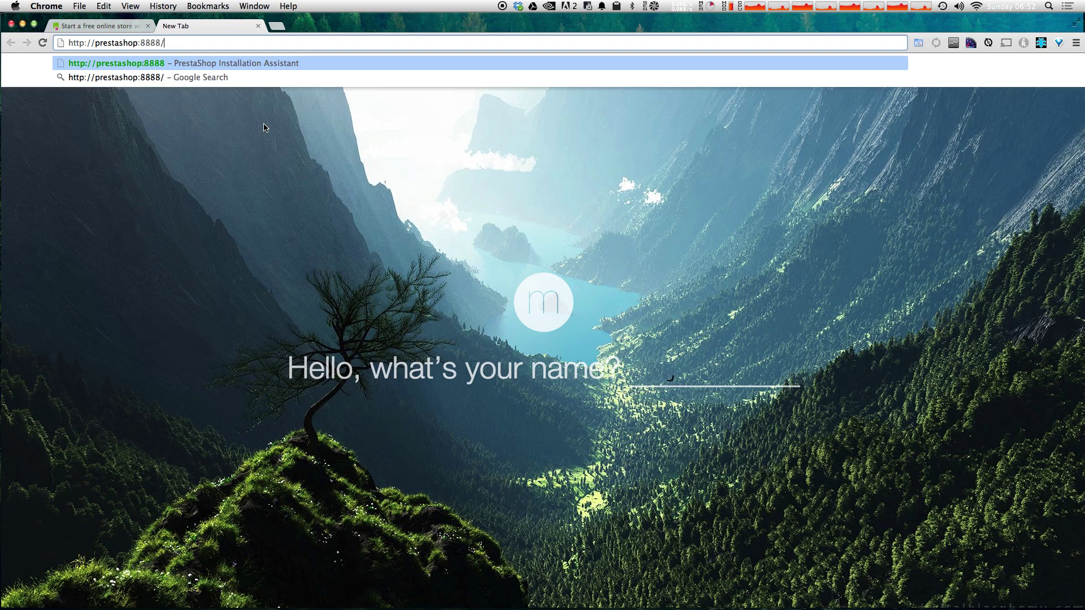
key("Return")
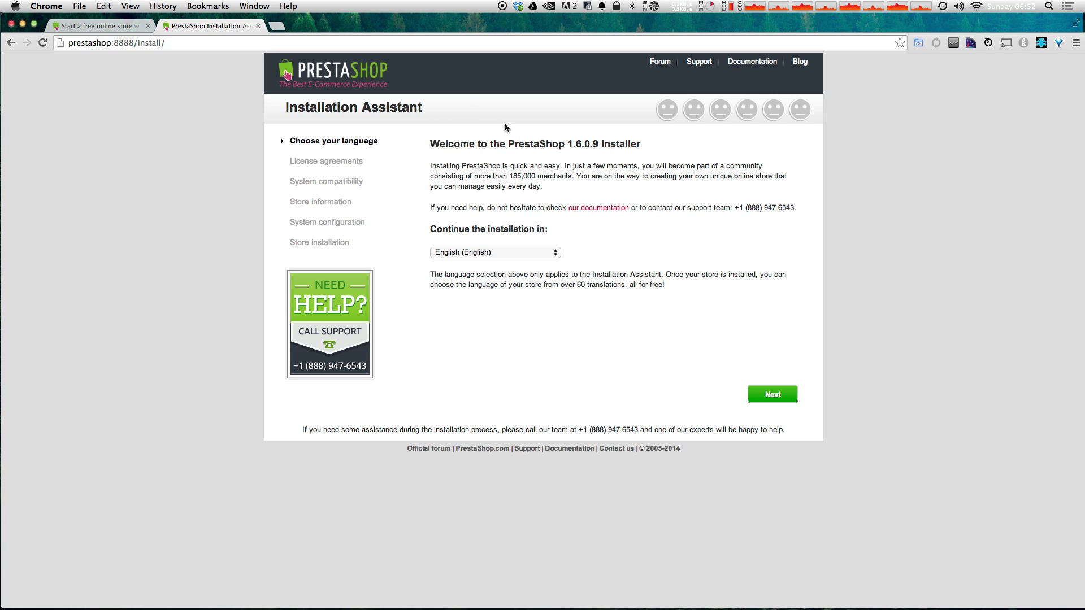
Step: Keep English as the installer language and accept the license agreement
left_click(537, 256)
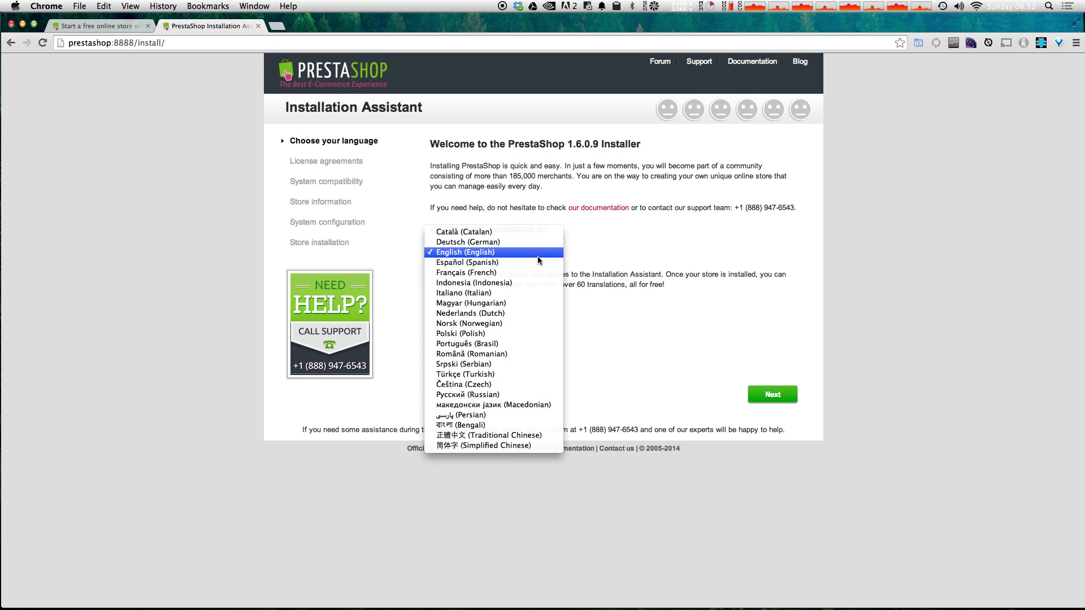
left_click(538, 254)
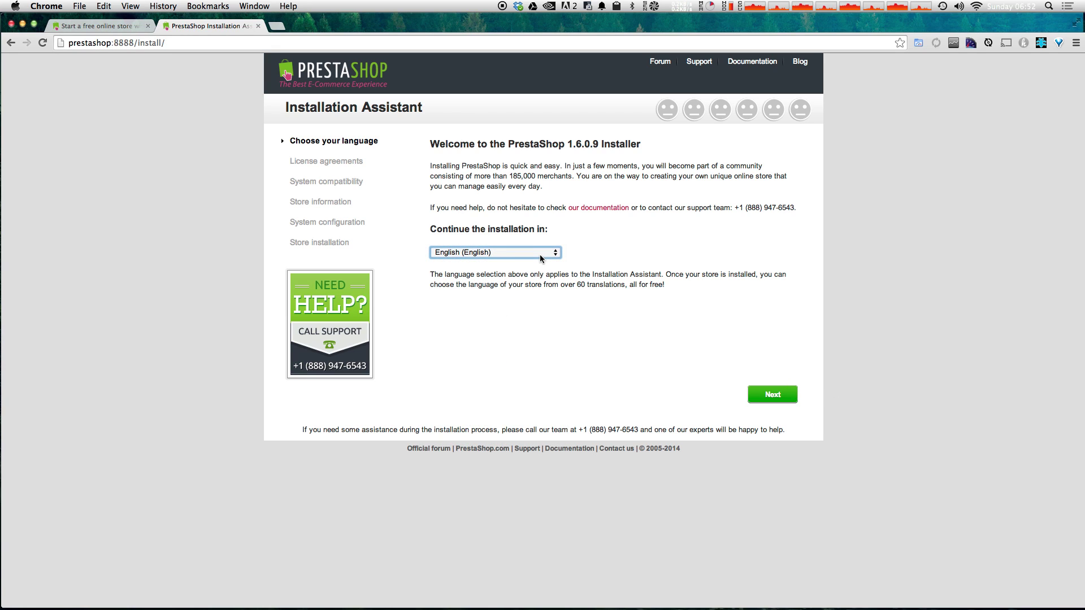
left_click(541, 257)
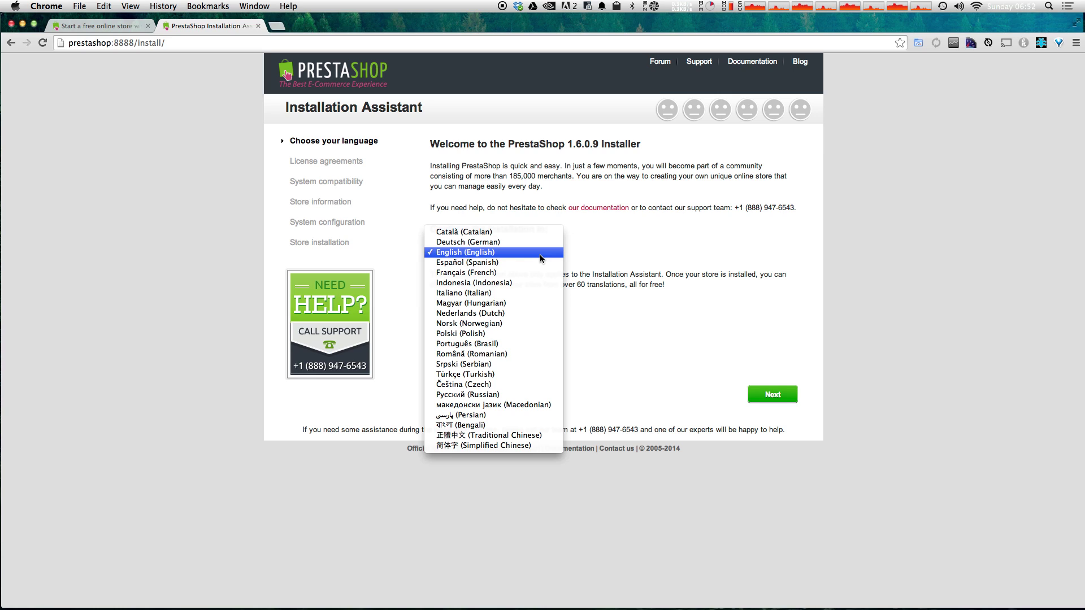
left_click(540, 254)
left_click(767, 395)
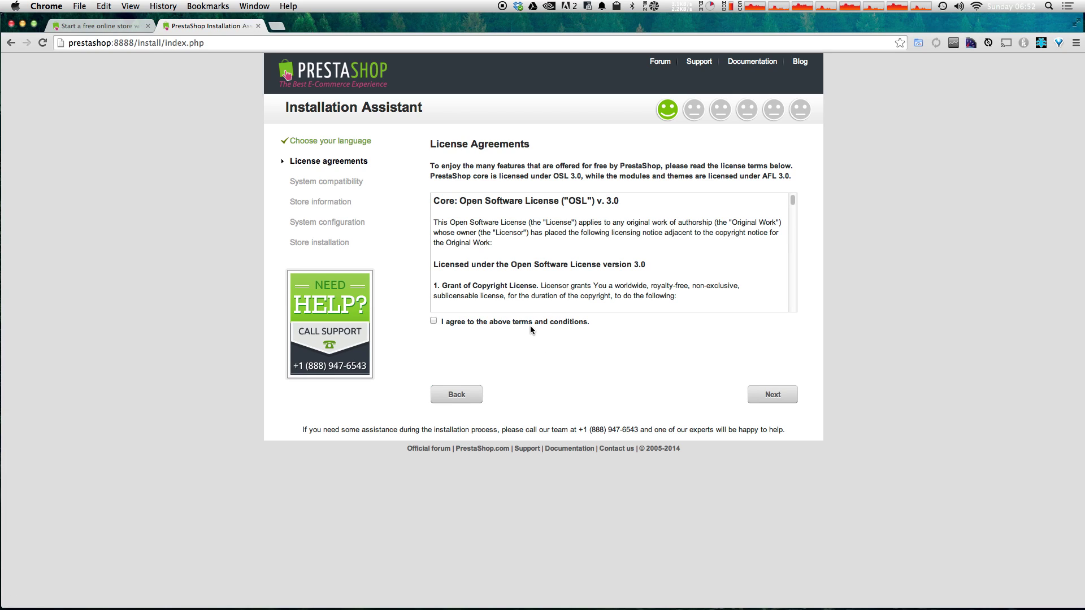
left_click(530, 323)
left_click(751, 394)
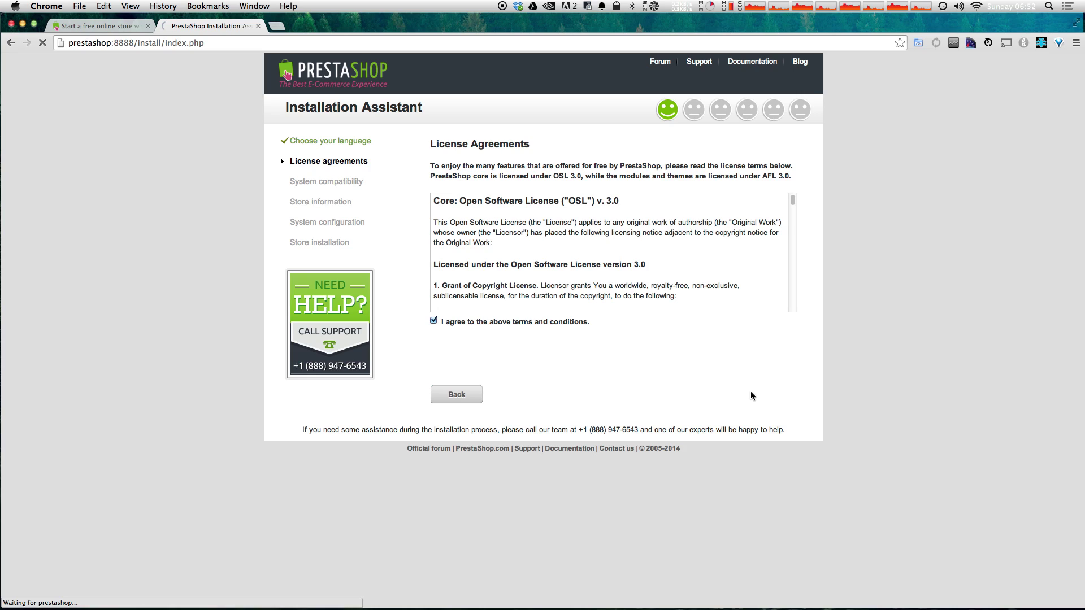
Step: Name the shop 'Level Up Tuts Store' and set Main activity to Other activity...
left_click(585, 171)
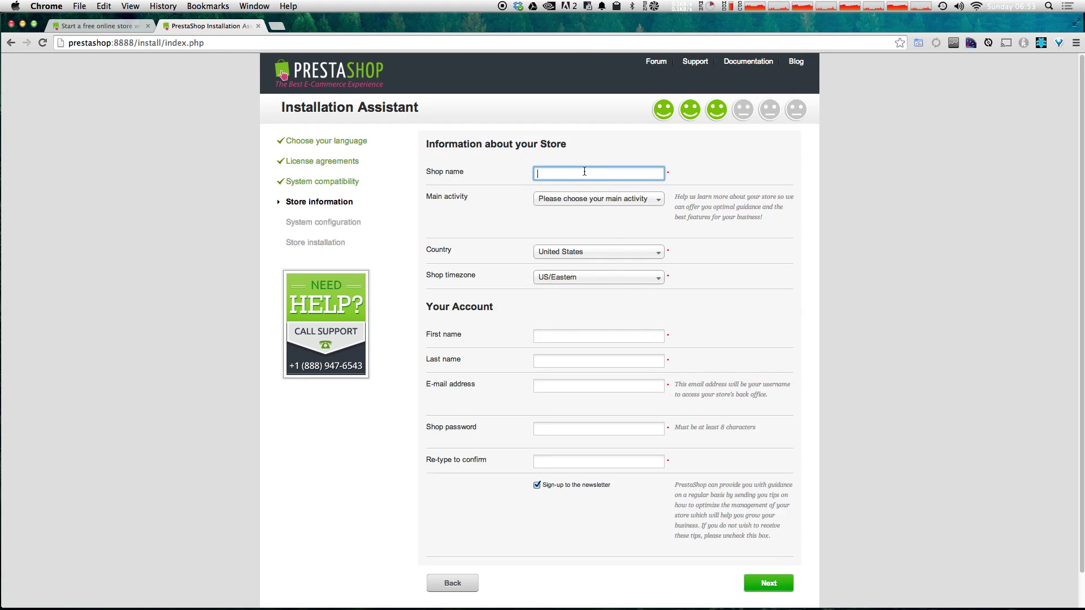
type("Level Up Tuts Store")
left_click(632, 200)
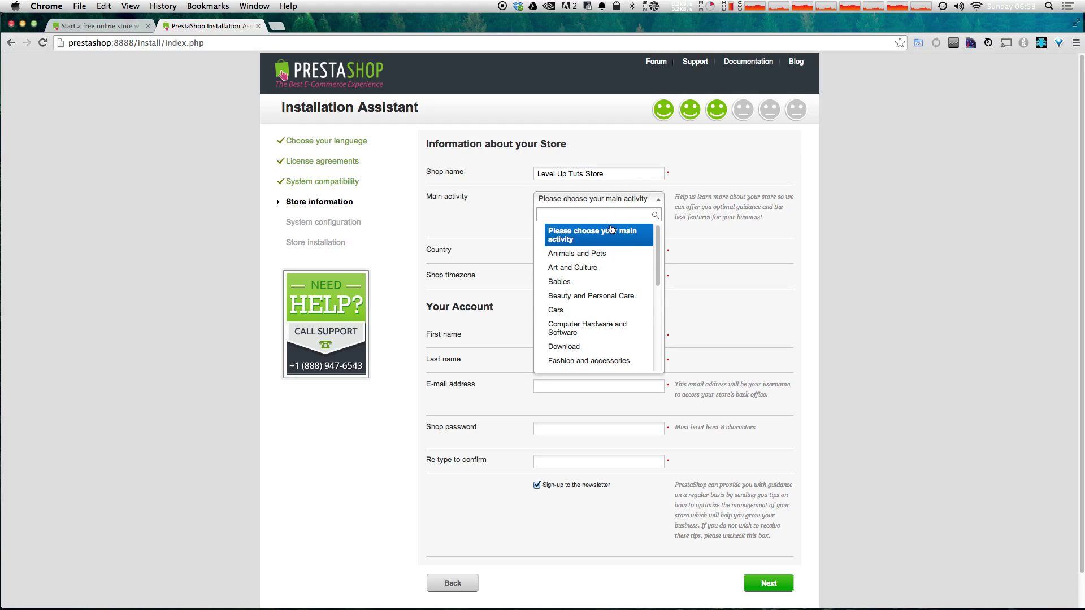
type("T")
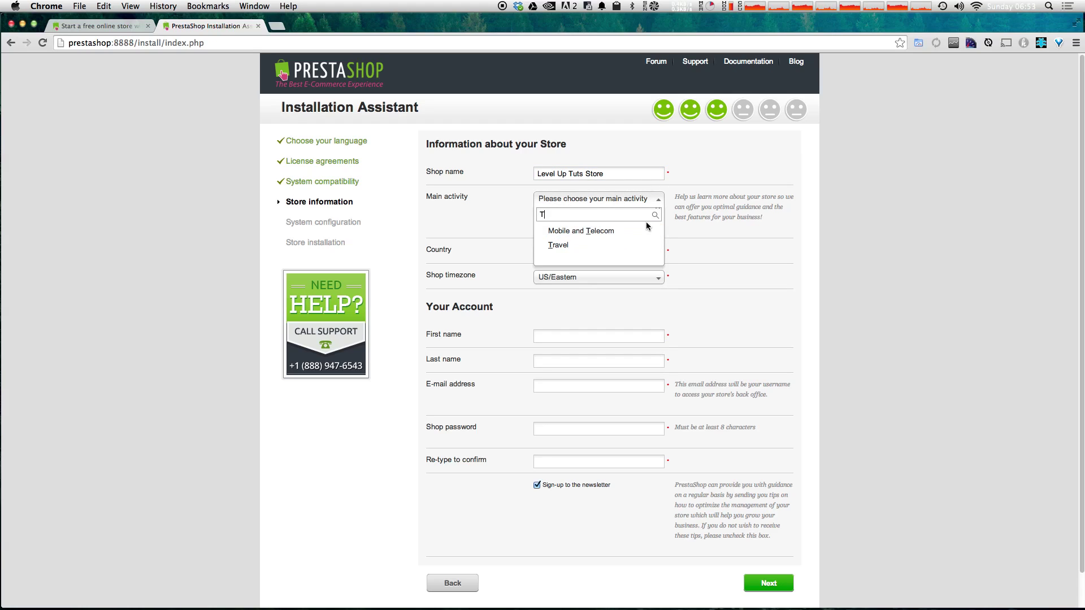
key("BackSpace")
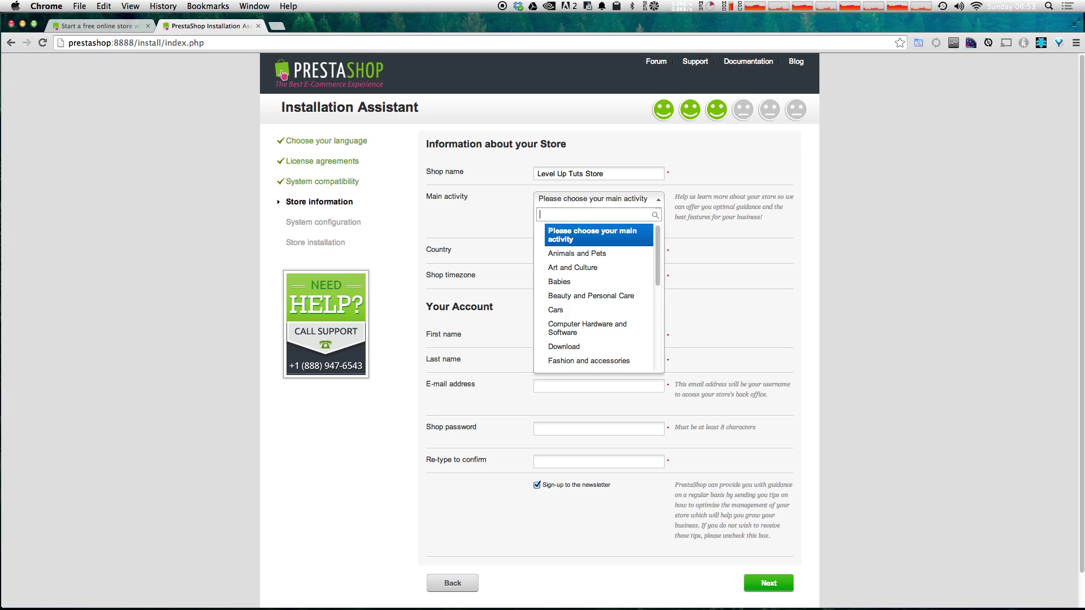
right_click(627, 421)
key("Escape")
left_click_drag(657, 267, 649, 346)
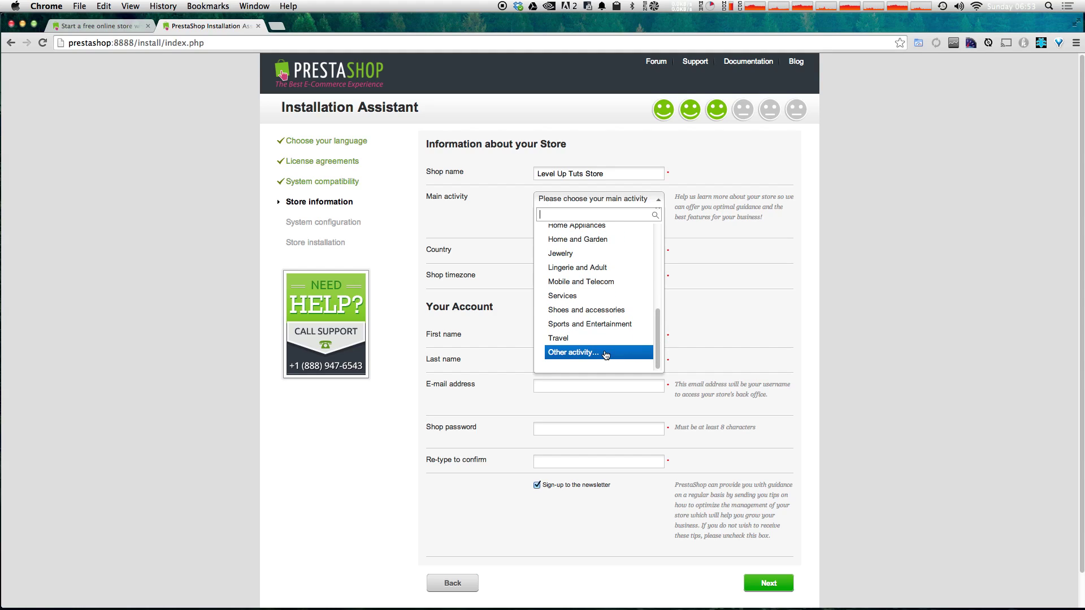
left_click(605, 354)
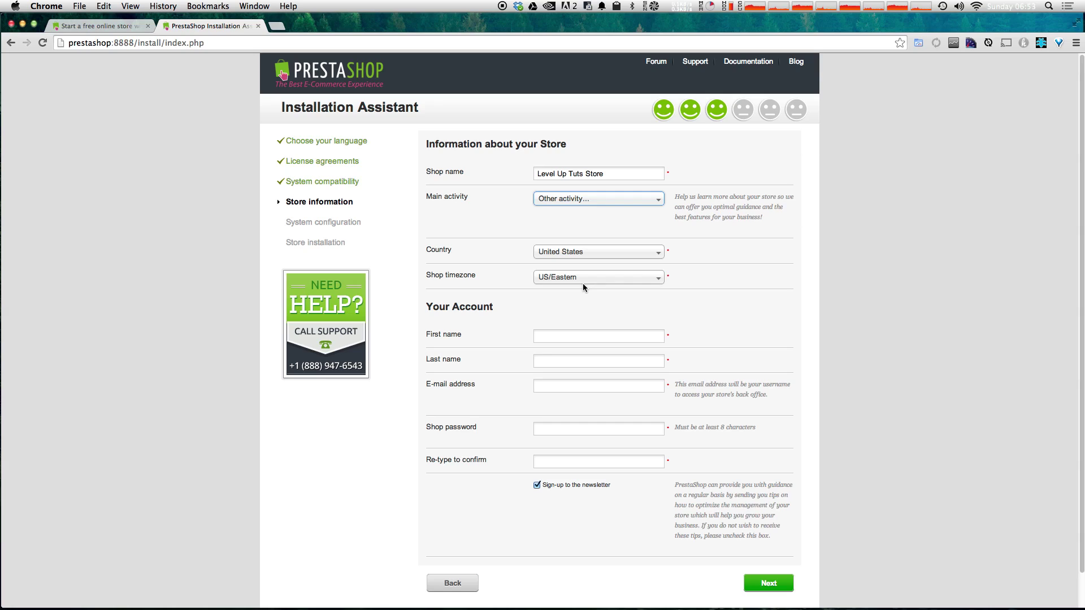
Step: Enter the owner's first name, last name, e-mail and matching shop password, then submit
left_click(597, 341)
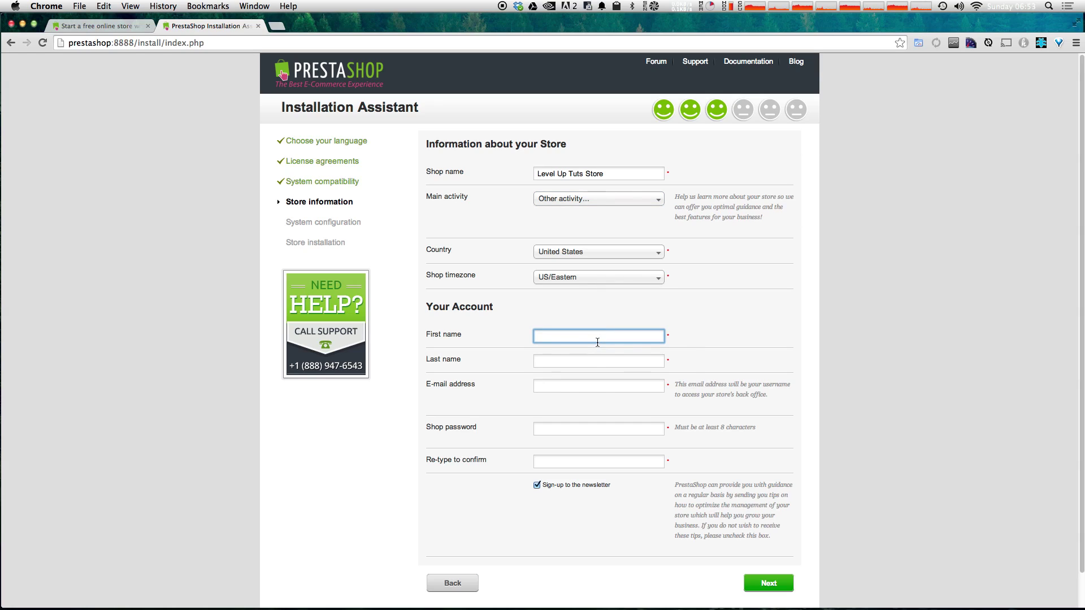
type("Scott")
key("Tab")
type("Tolins")
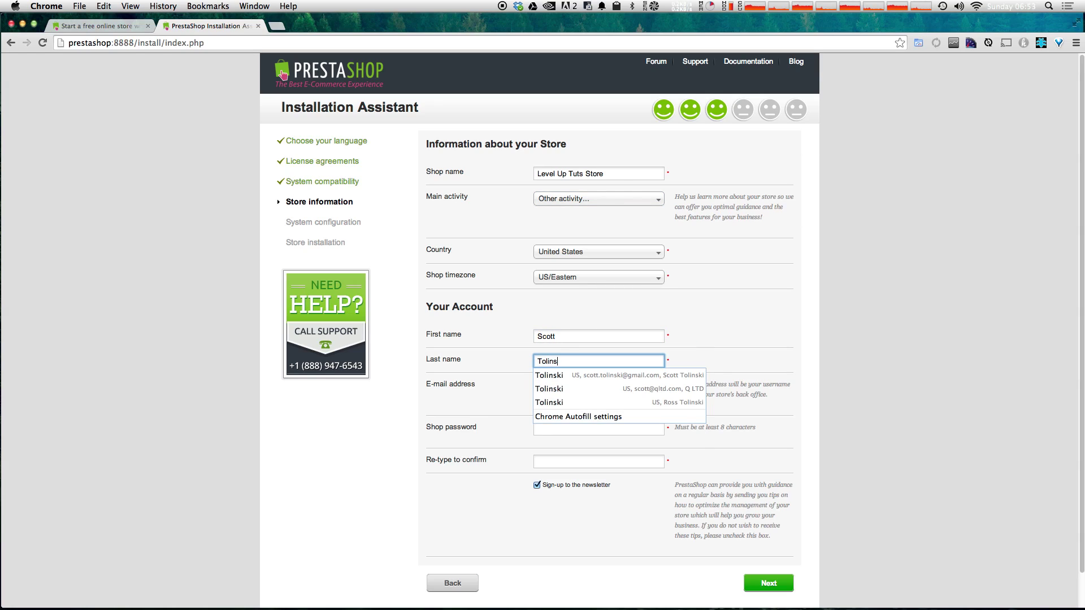
type("ki")
key("Tab")
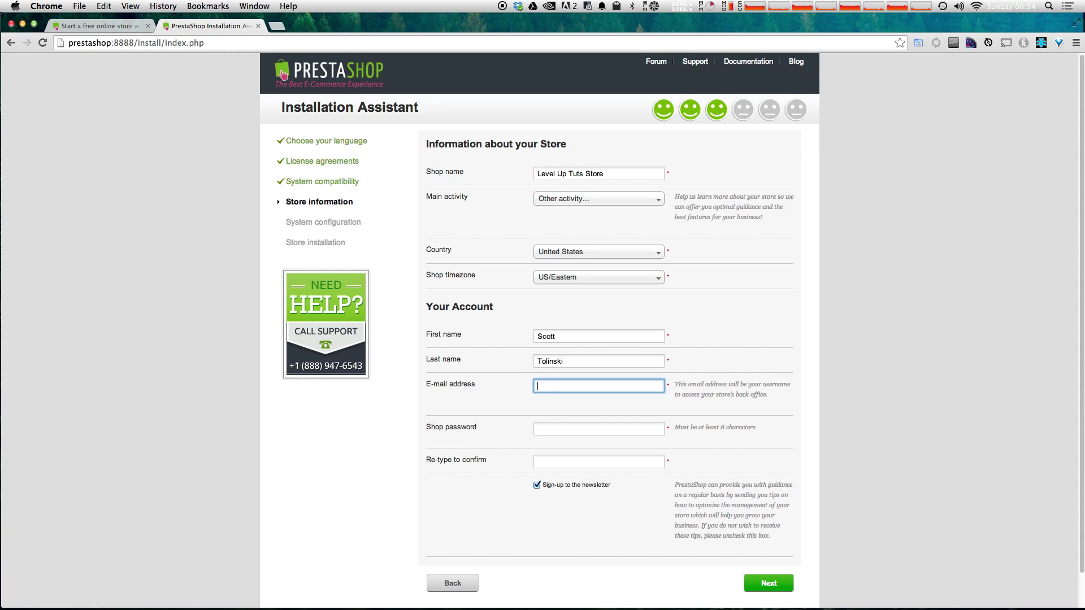
key("Tab")
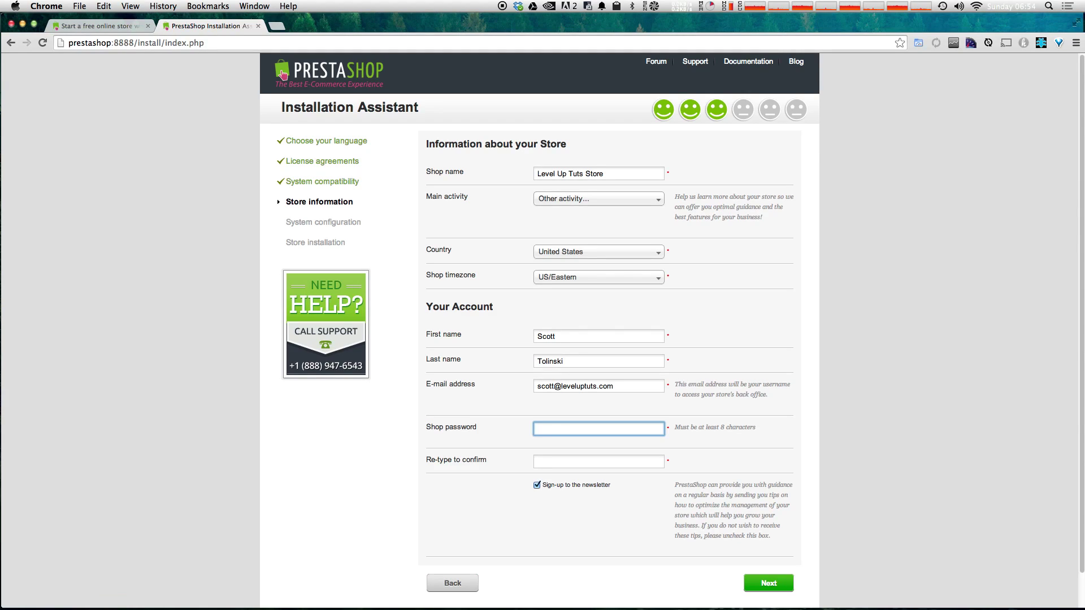
left_click(598, 462)
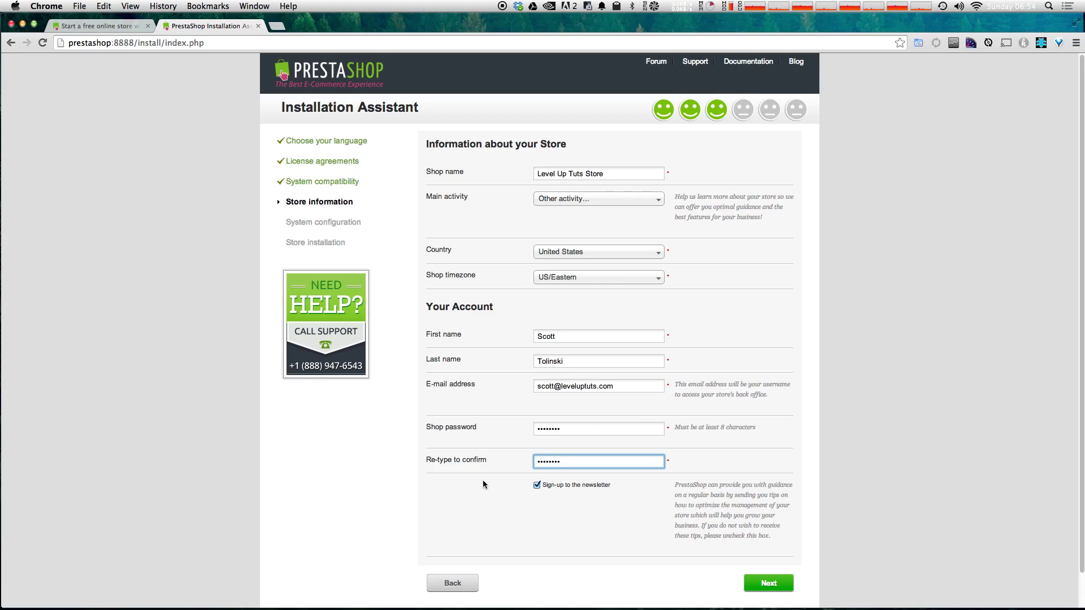
left_click(781, 595)
Step: Test the database connection with server localhost, database prestashop, login root, prefix ps_
left_click(781, 582)
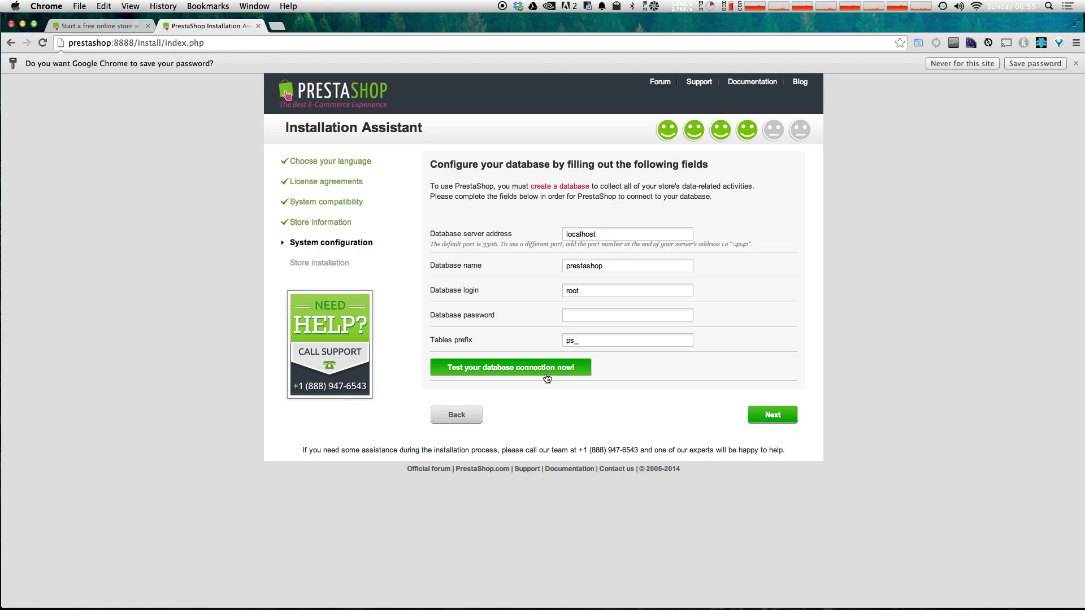
left_click(546, 378)
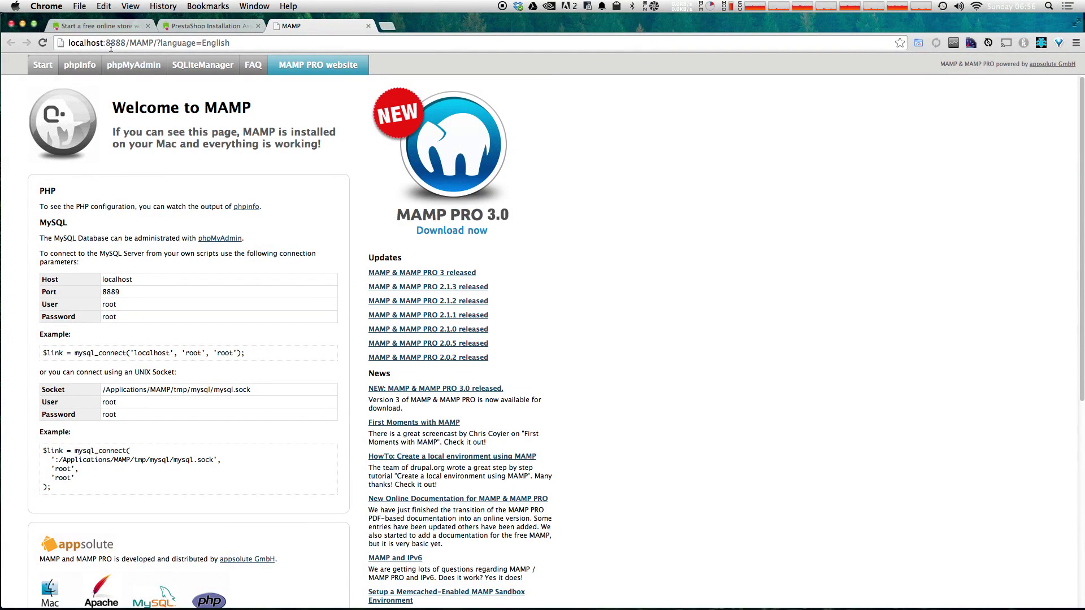
Step: From the phpMyAdmin home page, create a new database called prestashop
left_click(123, 66)
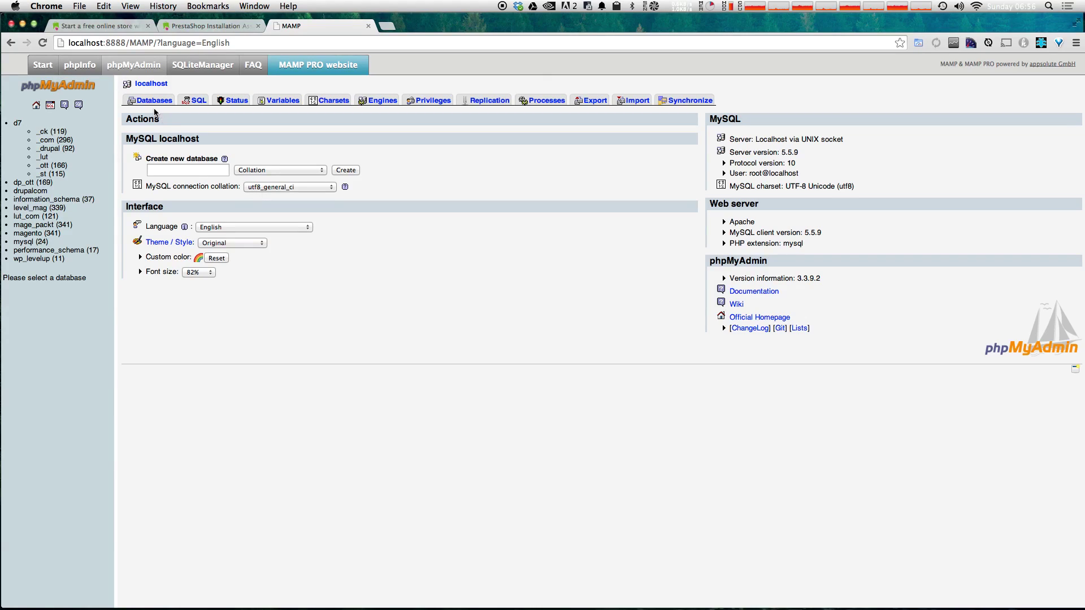
left_click(203, 169)
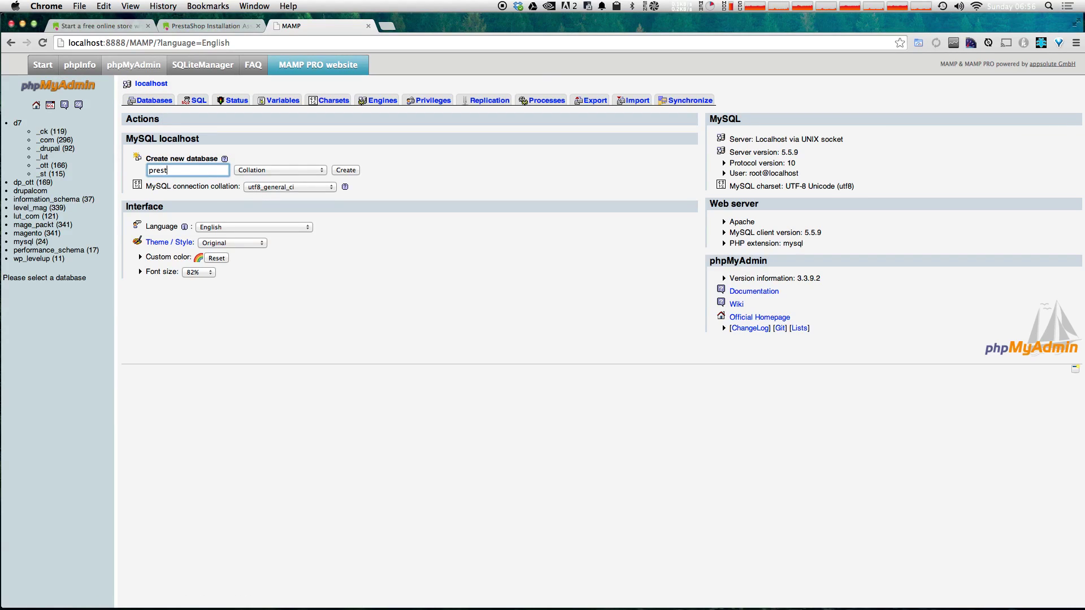
type("prestashop")
left_click(351, 171)
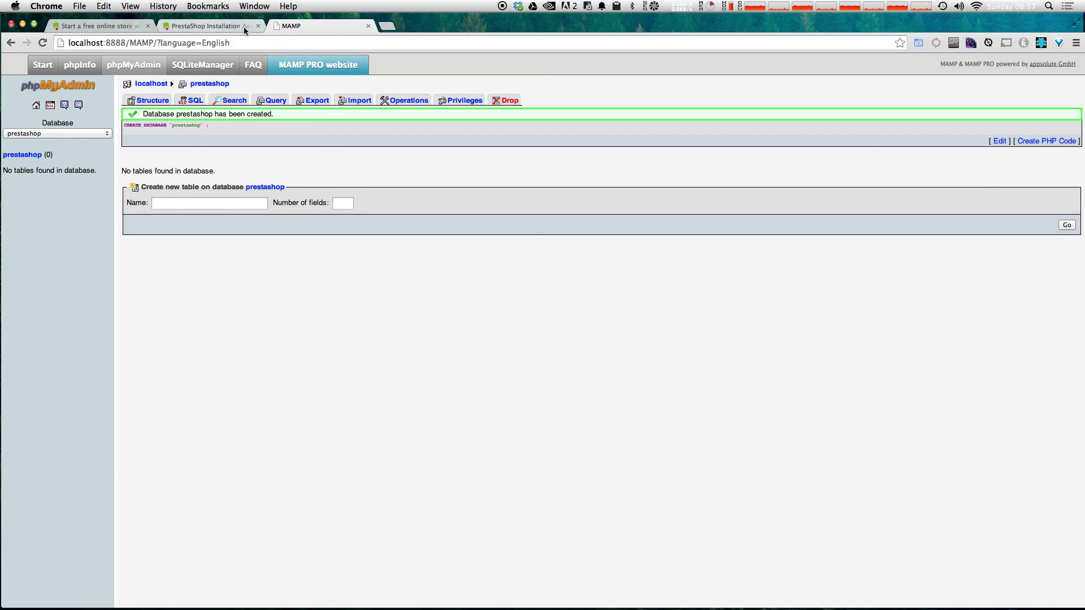
Step: Enter the database password in the installer and retest until 'Database is connected' appears
left_click(195, 28)
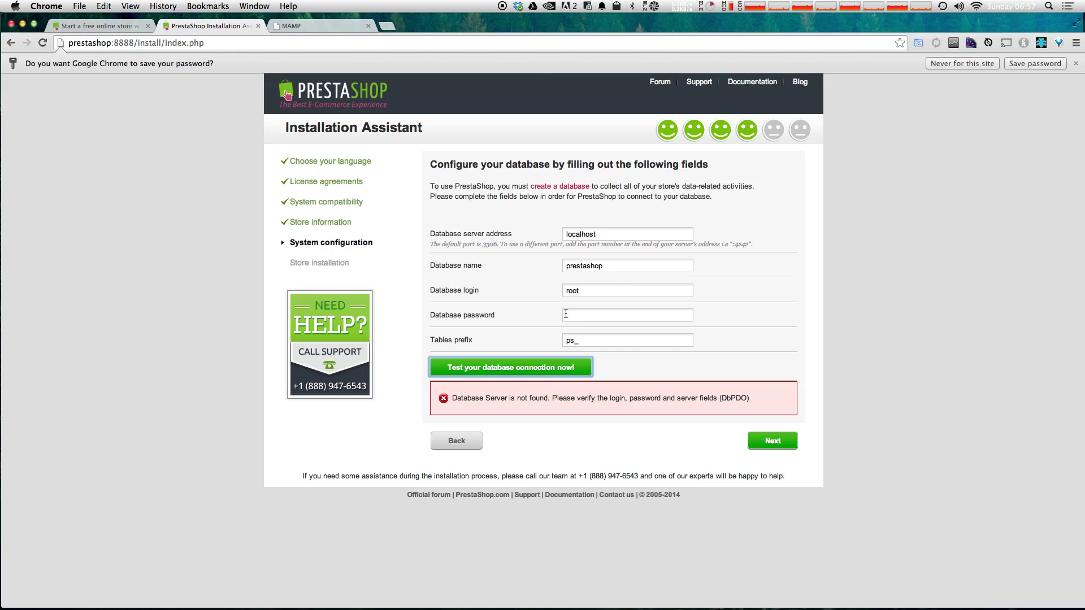
double_click(590, 266)
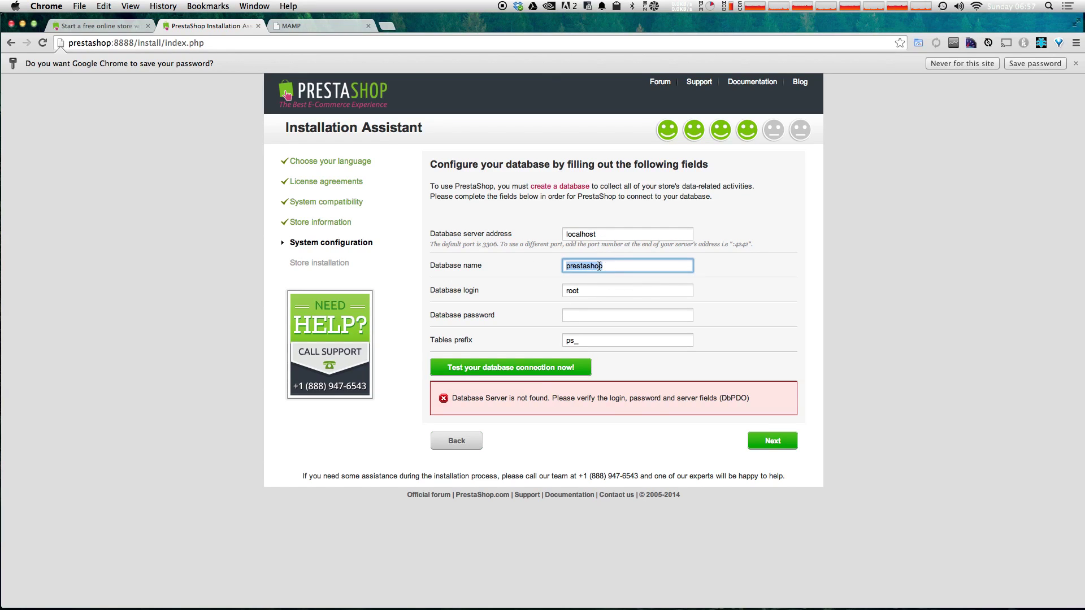
left_click(581, 312)
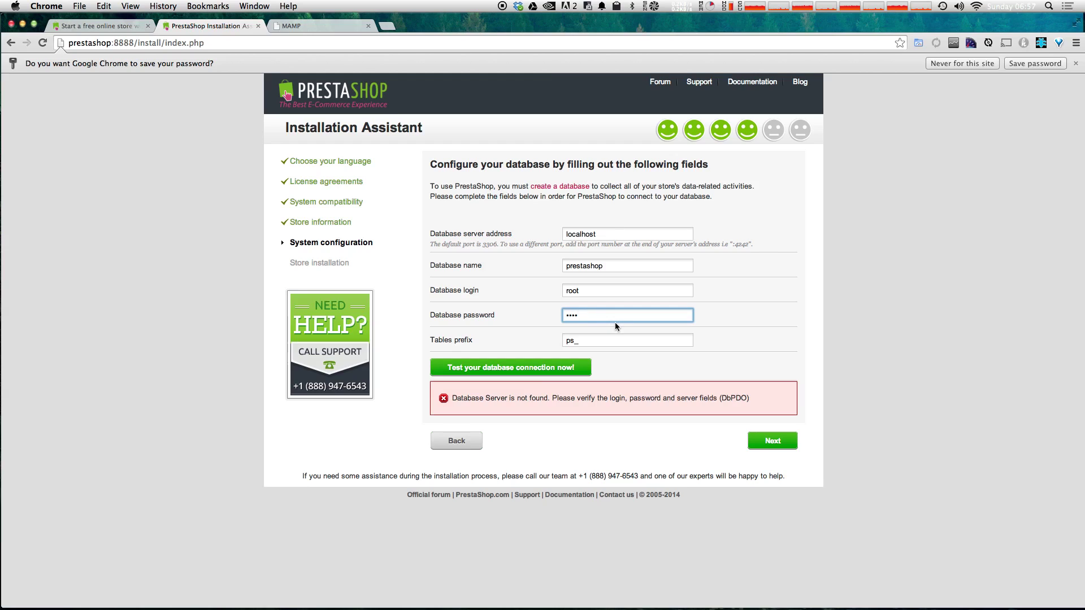
left_click(512, 368)
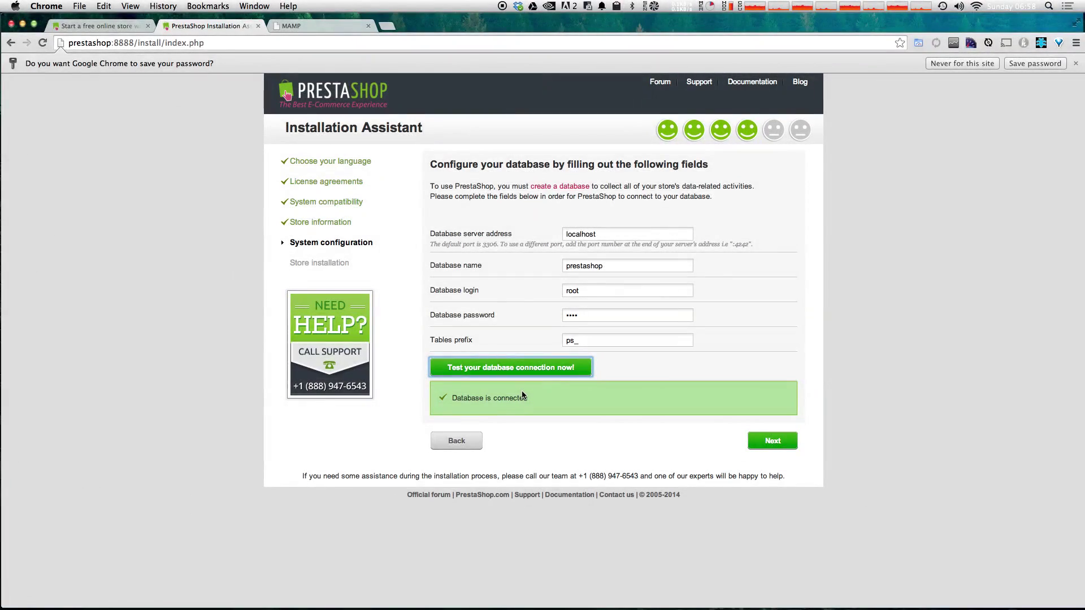
left_click_drag(527, 399, 452, 403)
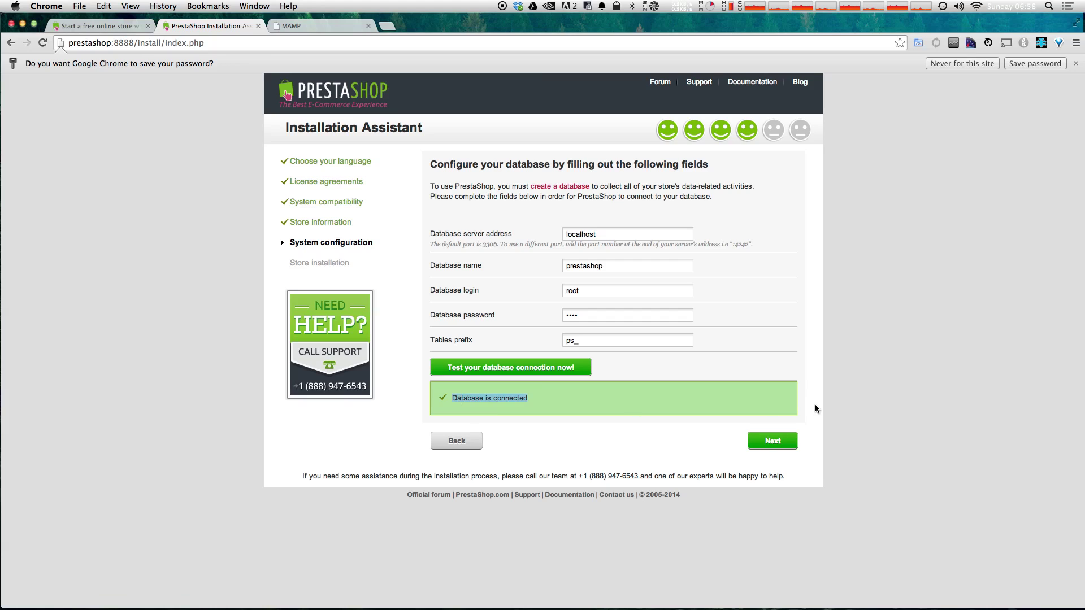
Step: Run the store installation, then highlight the notice about deleting the install folder
left_click(784, 439)
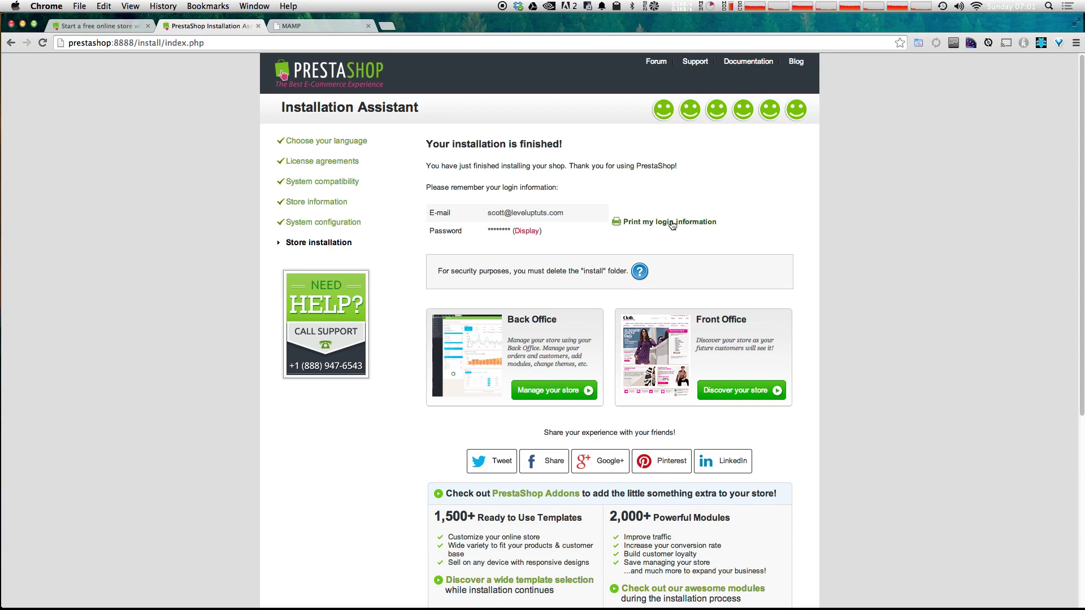
left_click(470, 267)
left_click_drag(470, 266, 631, 278)
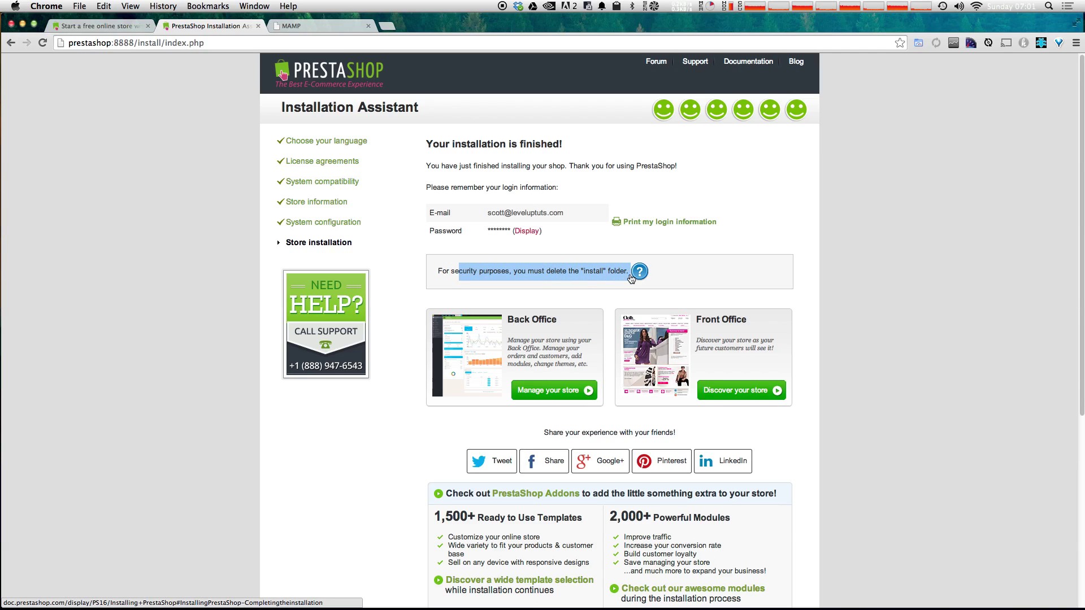
Step: In Finder, move the install folder from the prestashop site folder to the Trash
key("super+Tab")
key("super+Tab")
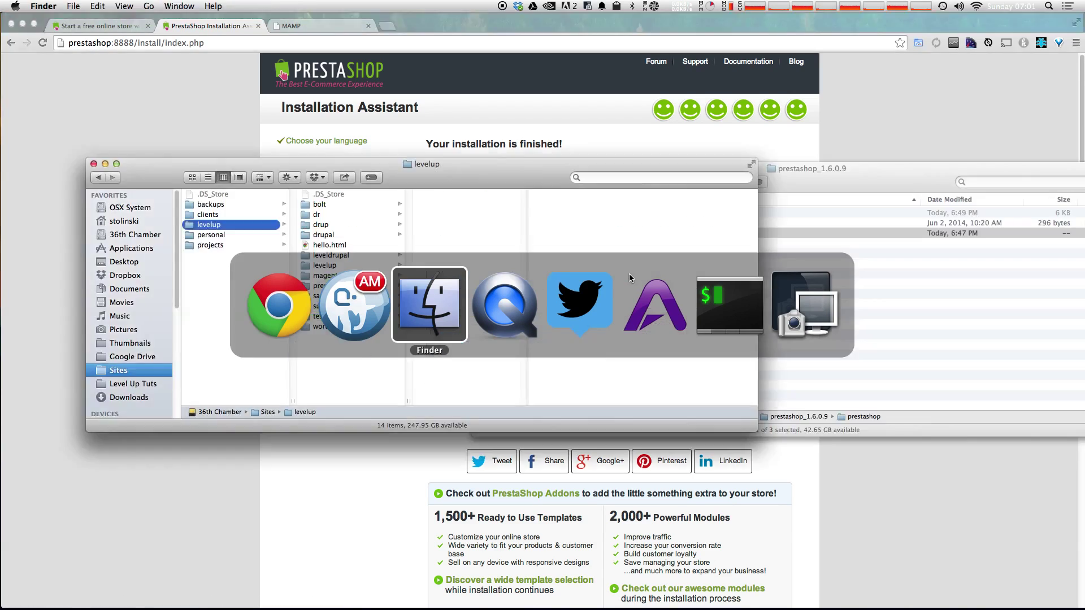
left_click(330, 286)
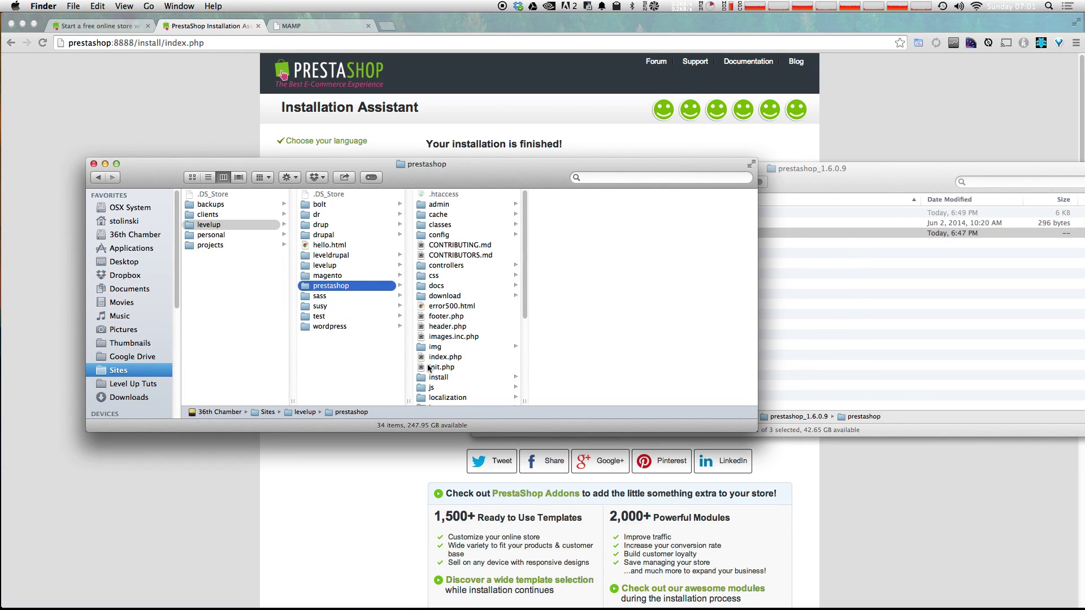
left_click(435, 378)
left_click_drag(435, 378, 902, 593)
Step: Empty the Trash permanently and return to the installer's completion page
right_click(902, 593)
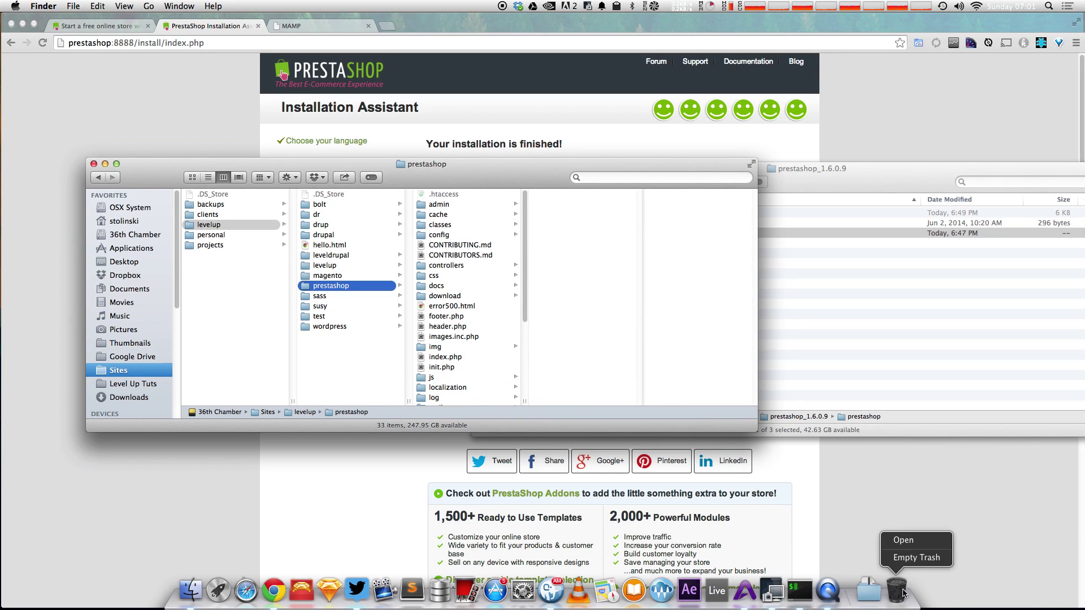
left_click(908, 554)
key("Return")
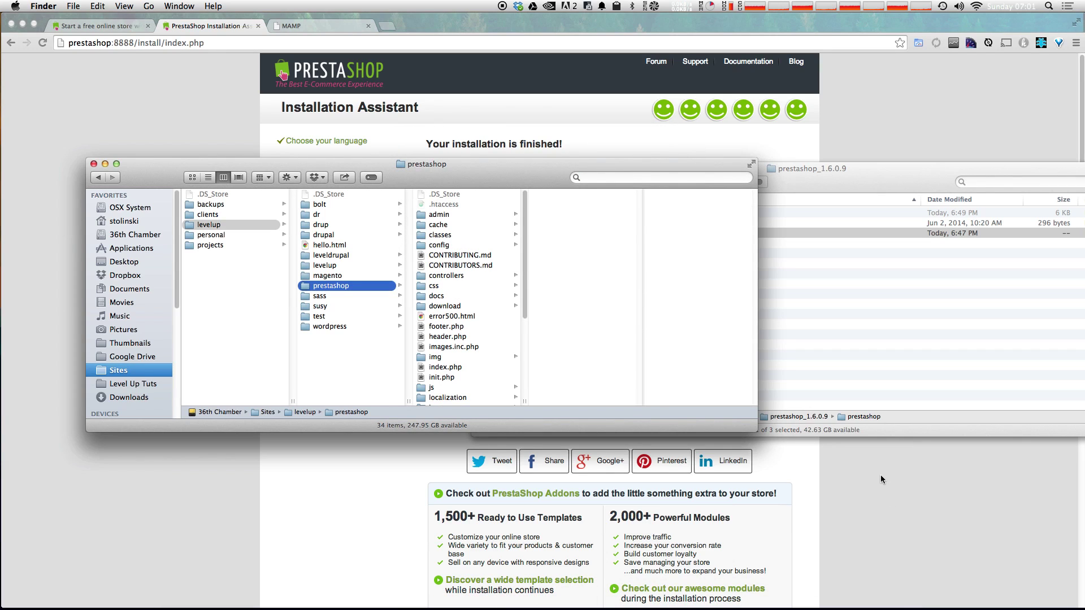
left_click(881, 478)
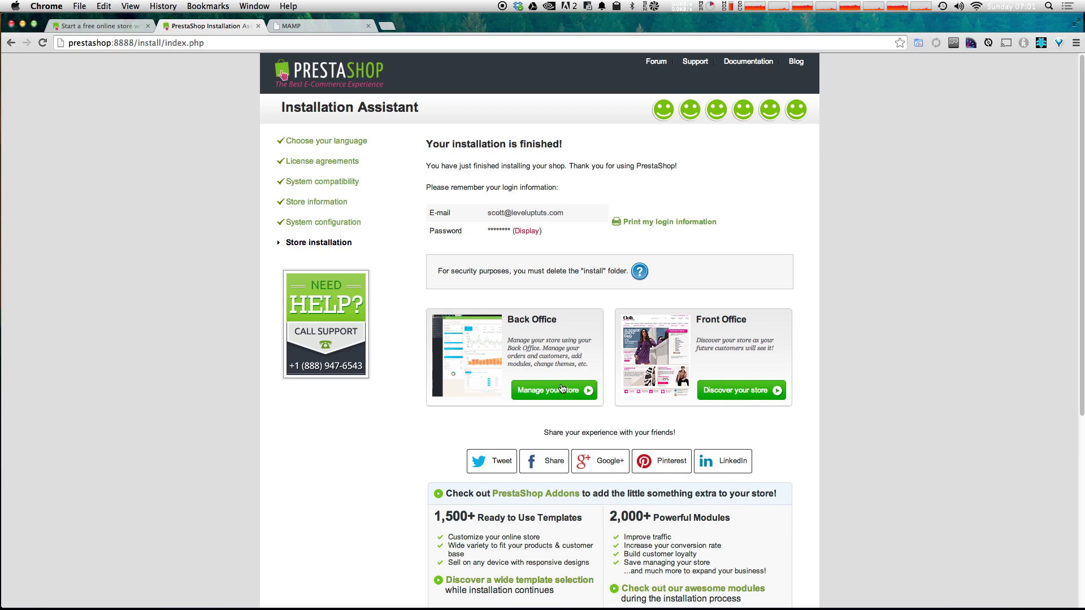
Step: Open the store's back office and front office, then go to the admin login page
left_click(563, 389)
left_click(756, 391)
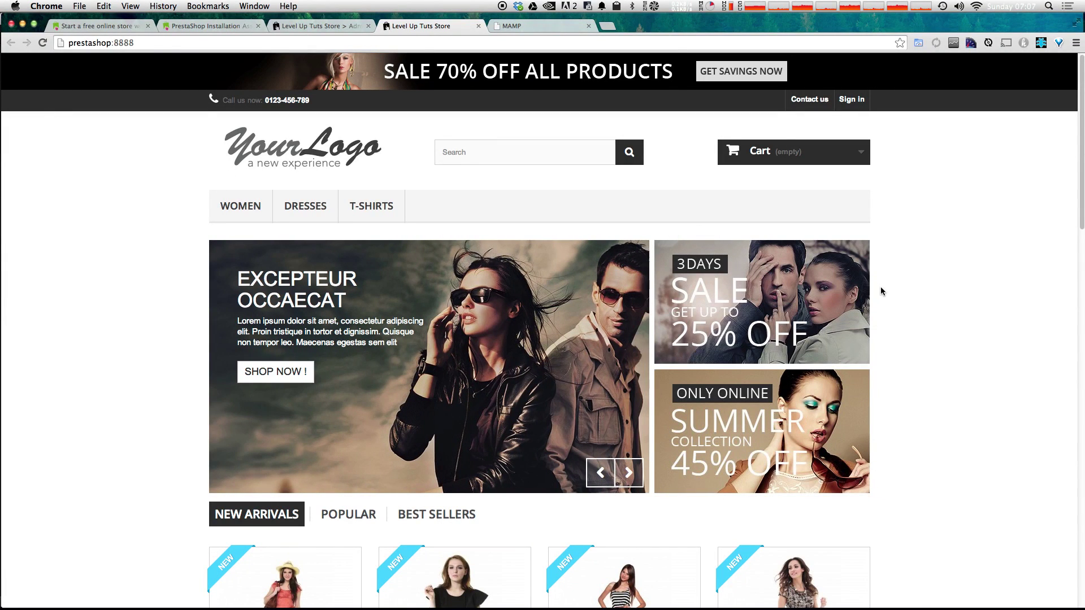
left_click(332, 25)
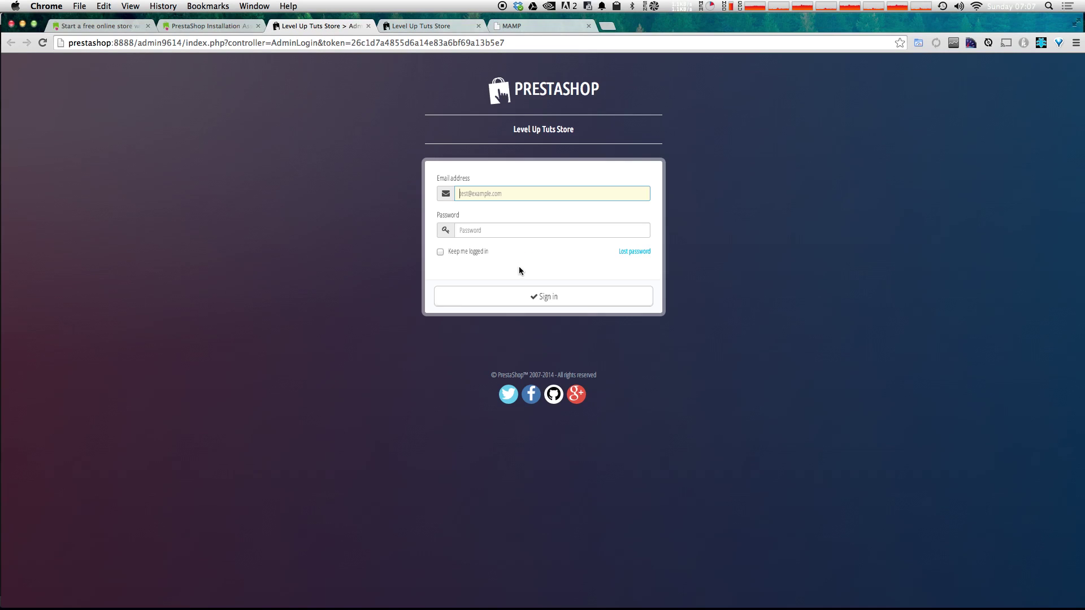
Step: Sign in with the admin e-mail and password, keeping the session logged in and saving the password
type("scot")
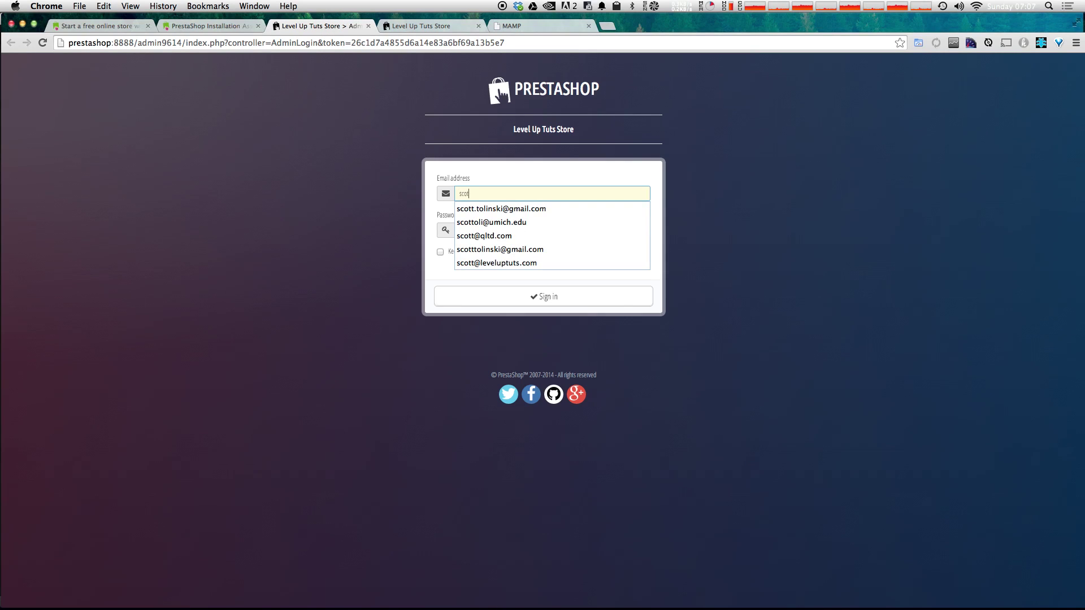
type("t")
key("Down")
key("Down")
key("Down")
key("Down")
key("Down")
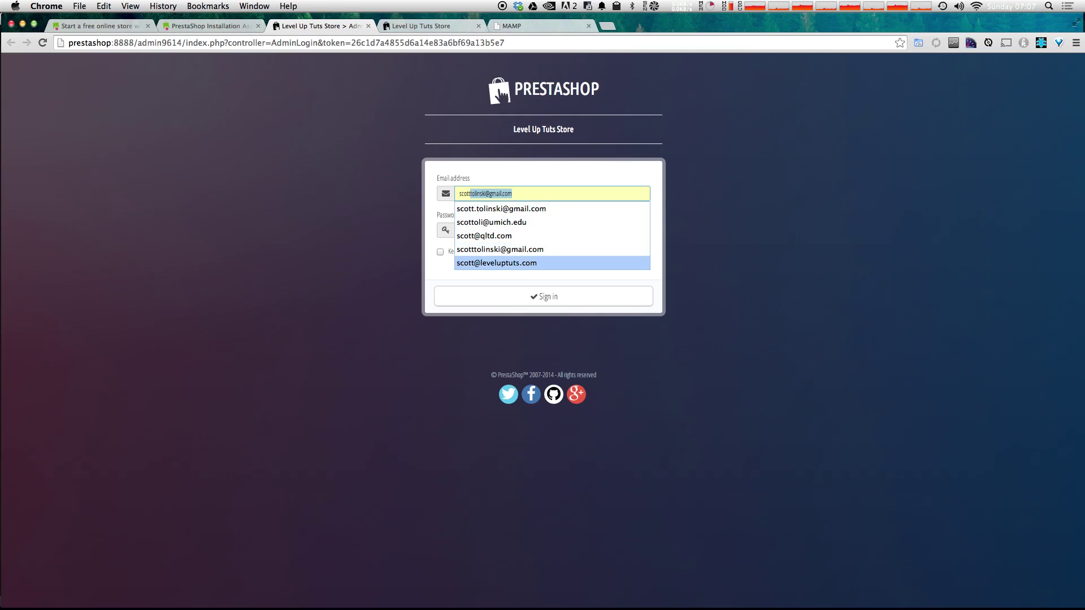
key("Return")
key("Tab")
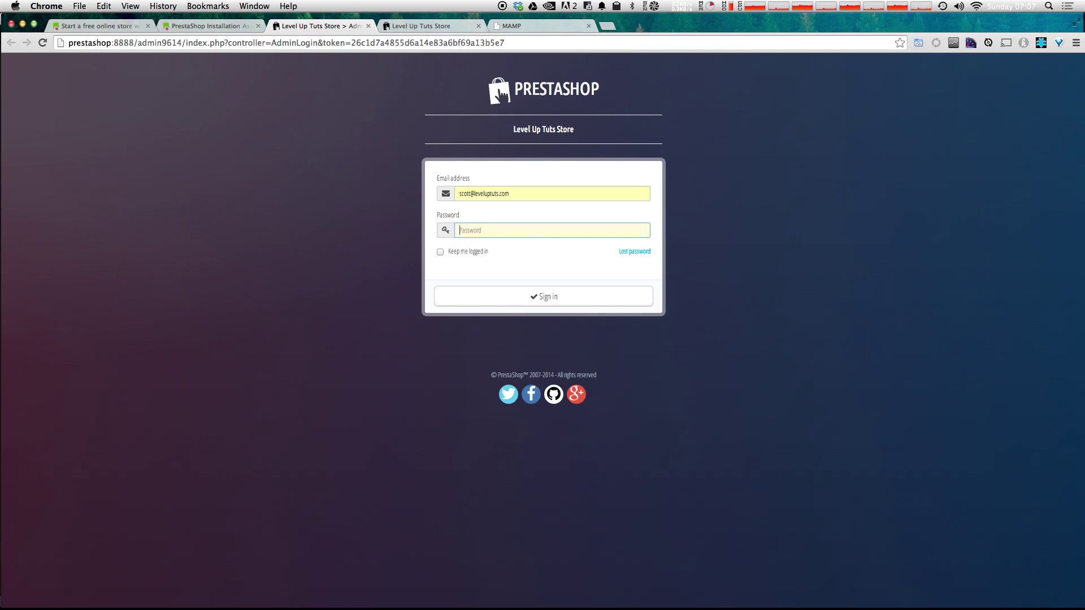
type("********")
left_click(482, 251)
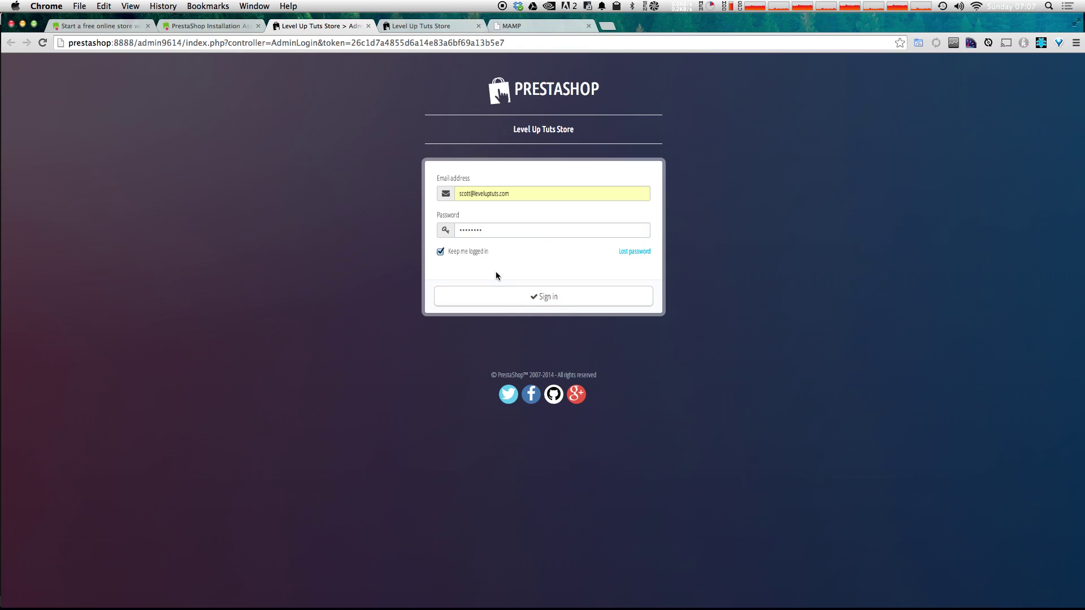
left_click(509, 299)
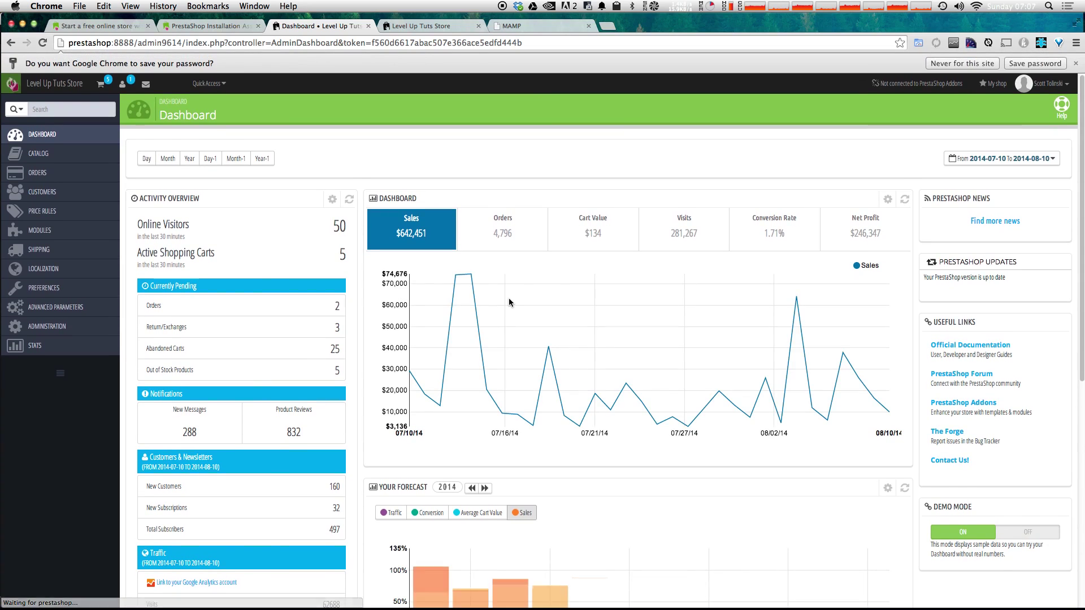
left_click(1035, 63)
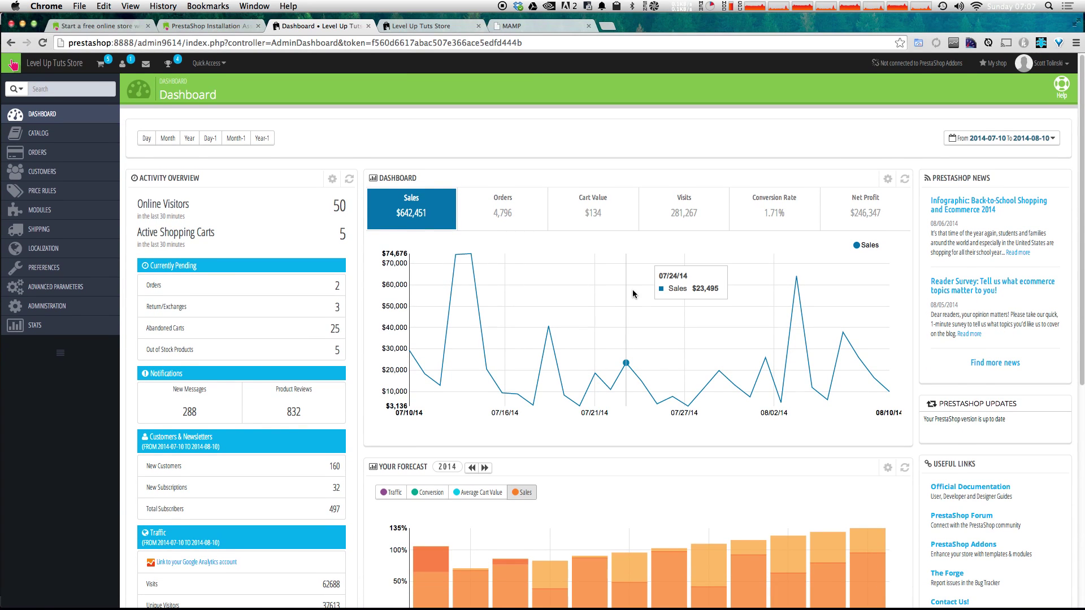